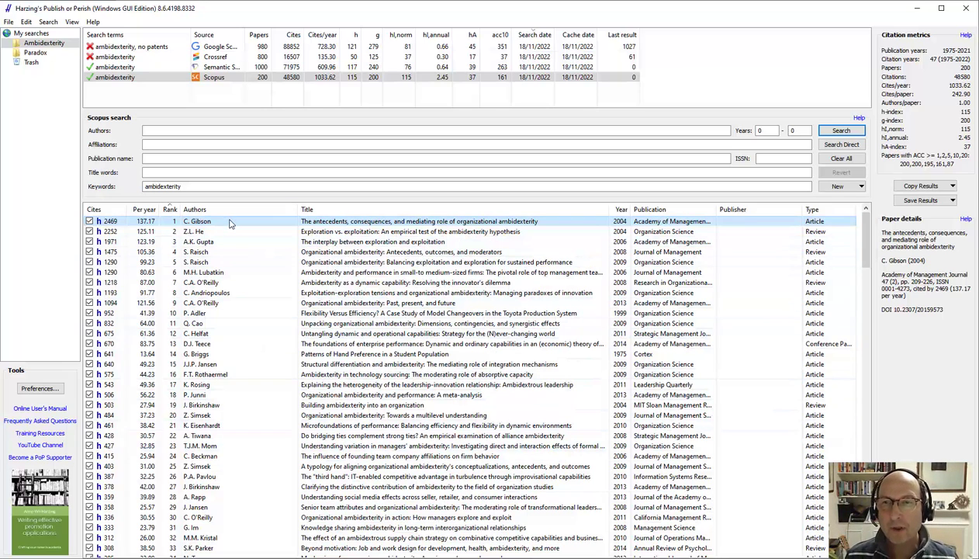
Step through the top three ambidexterity Scopus results to read their paper details.
{"action": "key", "text": "Down"}
{"action": "key", "text": "Down"}
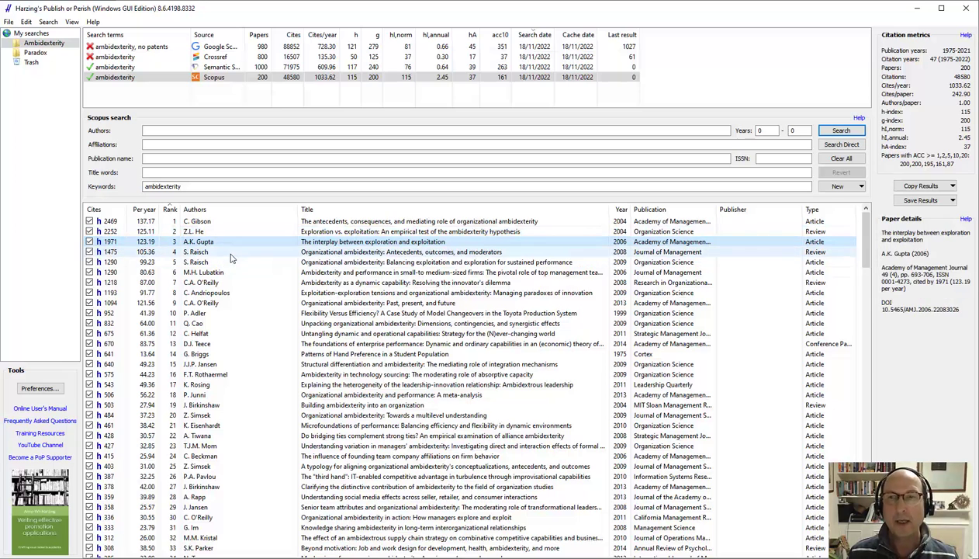
{"action": "key", "text": "Down"}
{"action": "key", "text": "Up"}
{"action": "key", "text": "Up"}
{"action": "key", "text": "Up"}
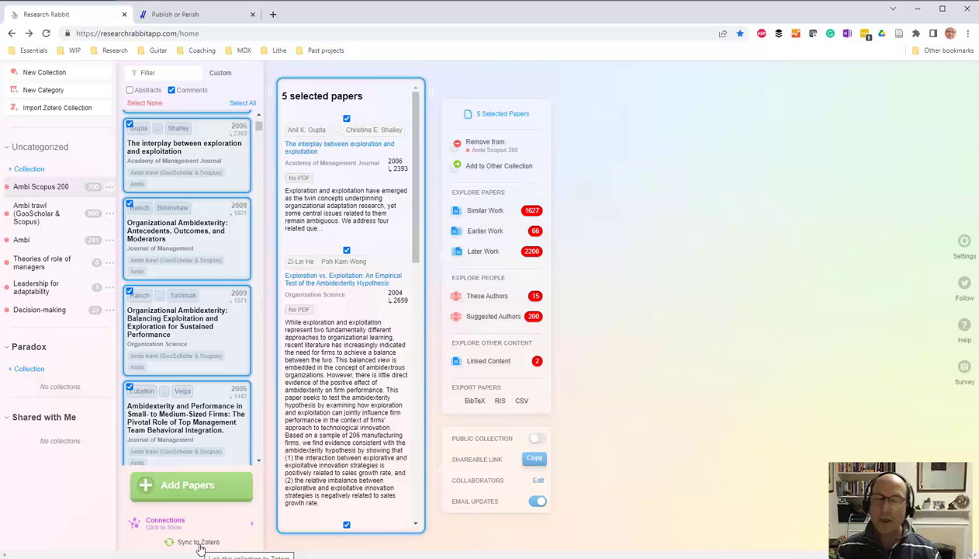
Go from Publish or Perish back to Chrome and show the harzing.com Publish or Perish page.
{"action": "key", "text": "alt+Tab"}
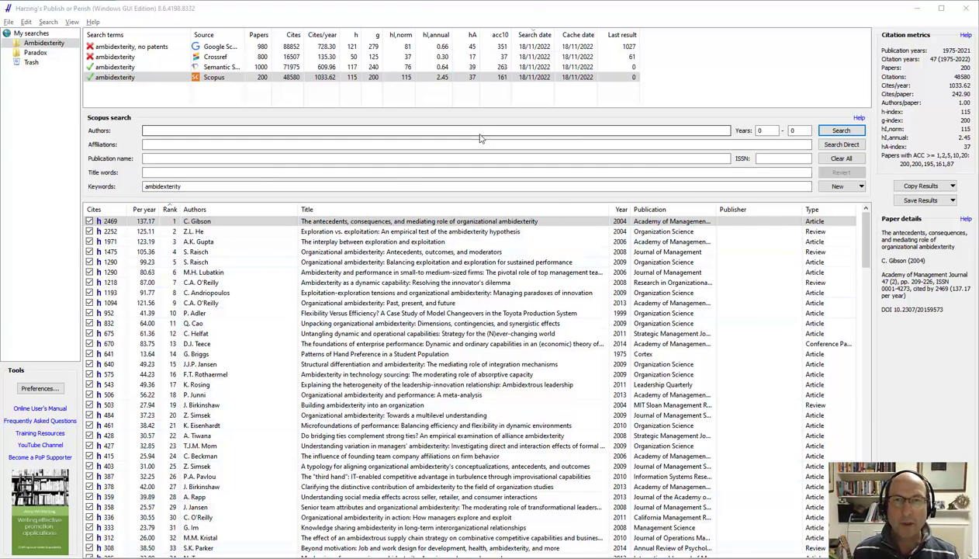
{"action": "key", "text": "alt+Tab"}
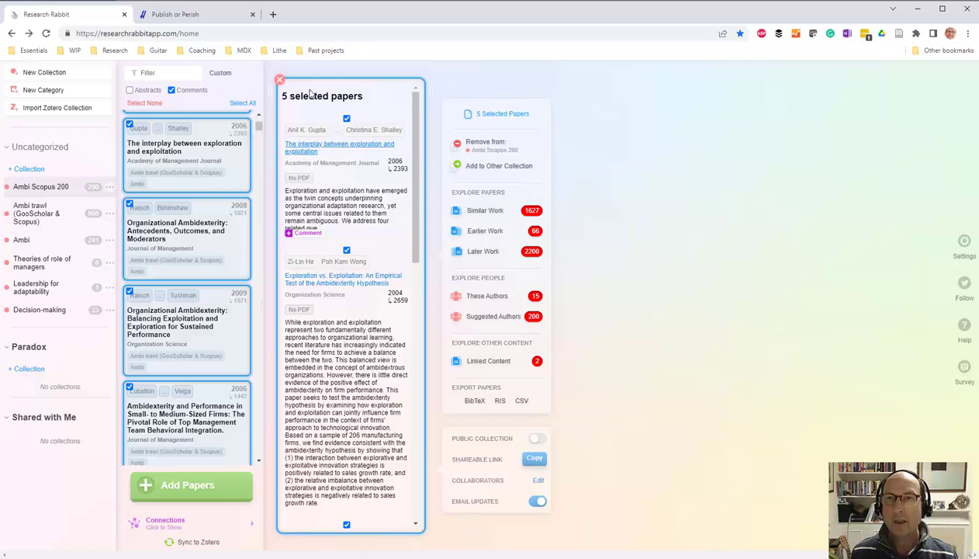
{"action": "left_click", "coordinate": [208, 16]}
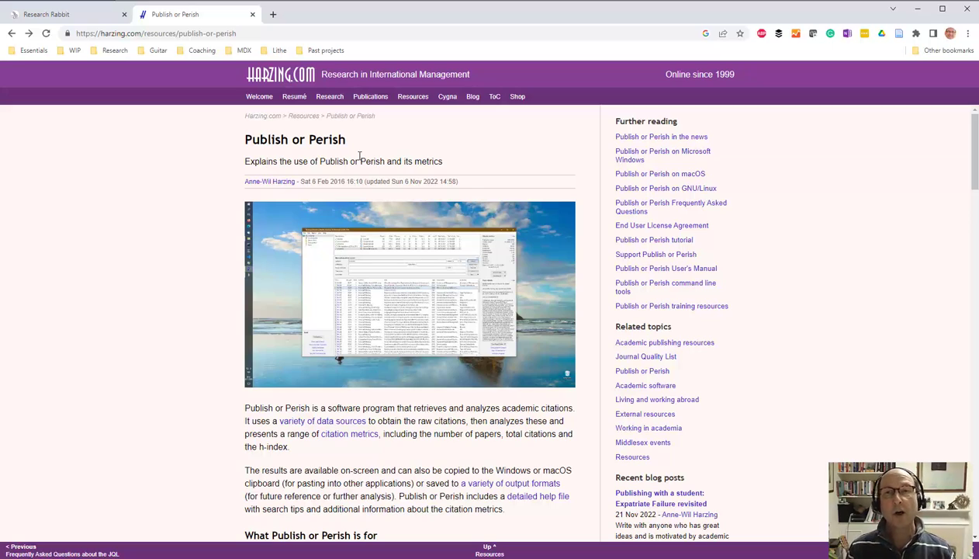
Read down harzing.com to the Download and install section, then return to the Publish or Perish app.
{"action": "scroll", "coordinate": [356, 196], "scroll_direction": "down", "scroll_amount": 3}
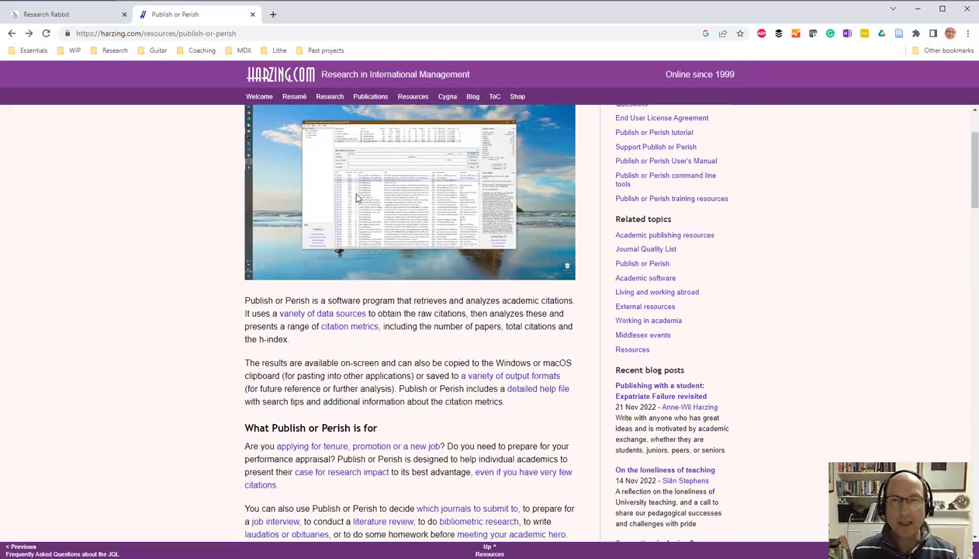
{"action": "scroll", "coordinate": [357, 196], "scroll_direction": "down", "scroll_amount": 6}
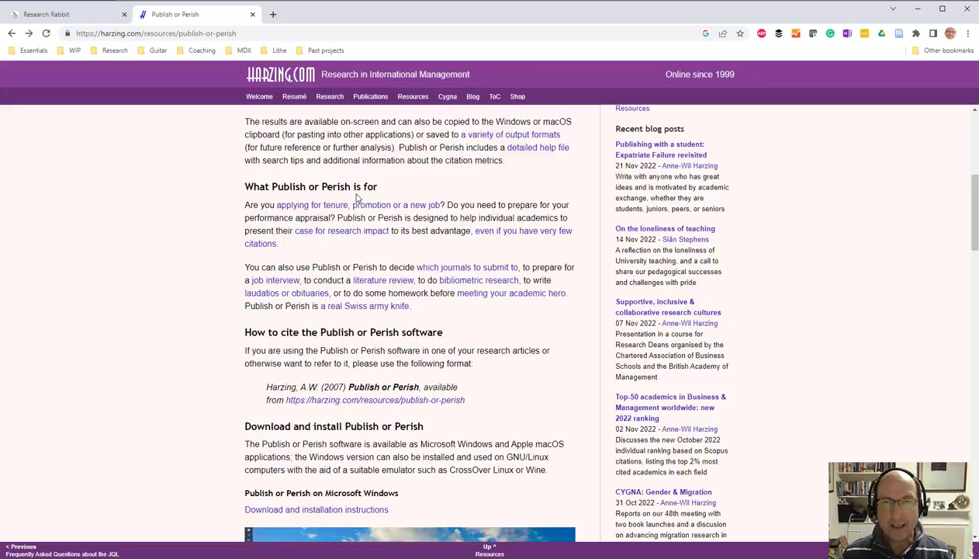
{"action": "scroll", "coordinate": [356, 195], "scroll_direction": "down", "scroll_amount": 7}
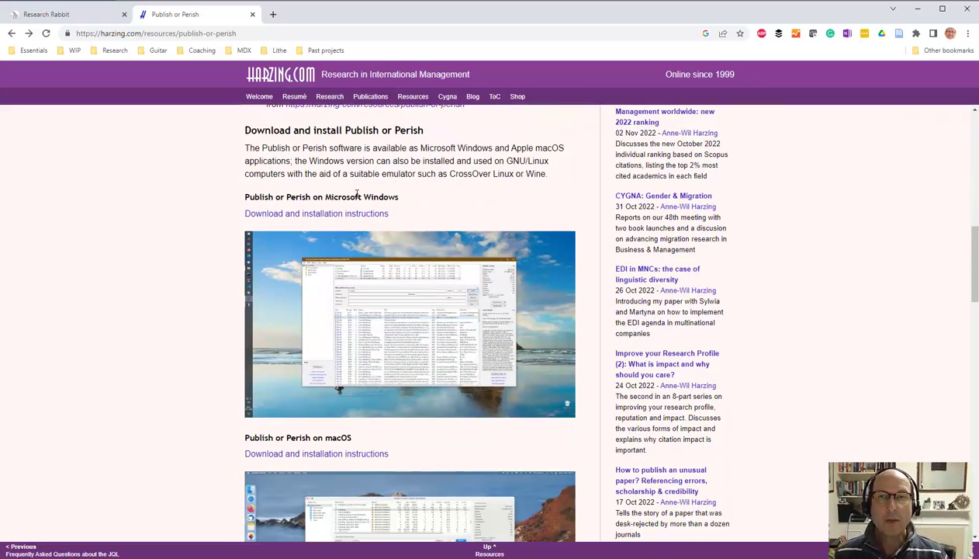
{"action": "scroll", "coordinate": [356, 195], "scroll_direction": "down", "scroll_amount": 1}
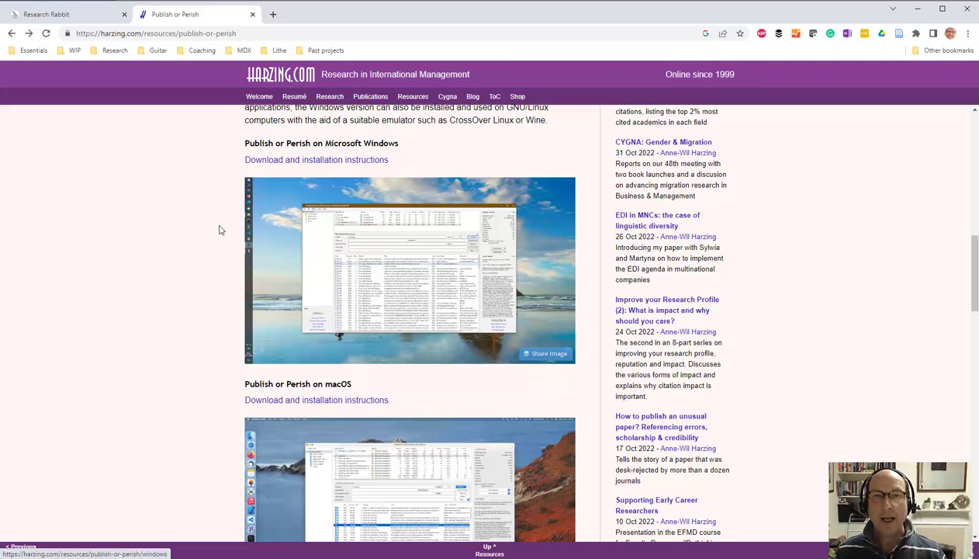
{"action": "key", "text": "alt+Tab"}
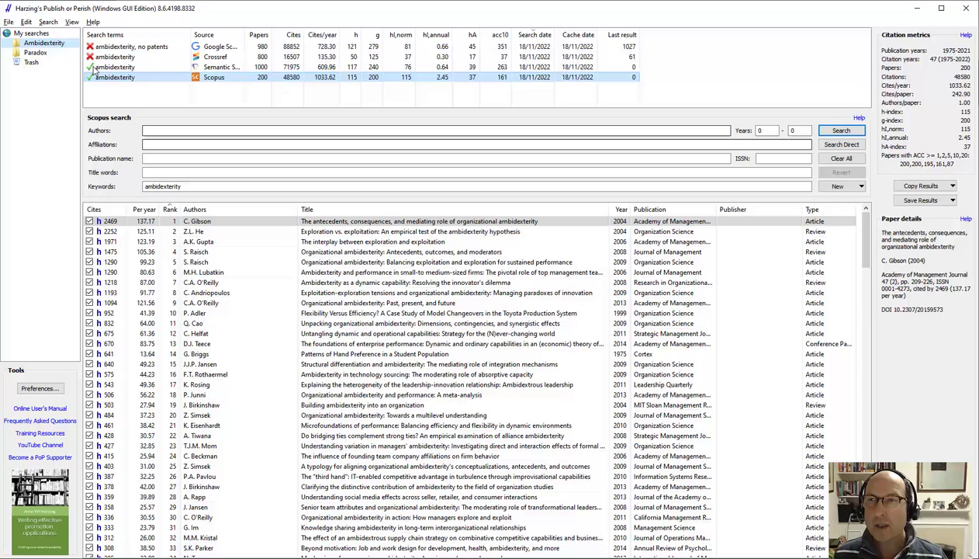
Start a new Scopus search in the Paradox folder with keywords 'international business'.
{"action": "left_click", "coordinate": [37, 52]}
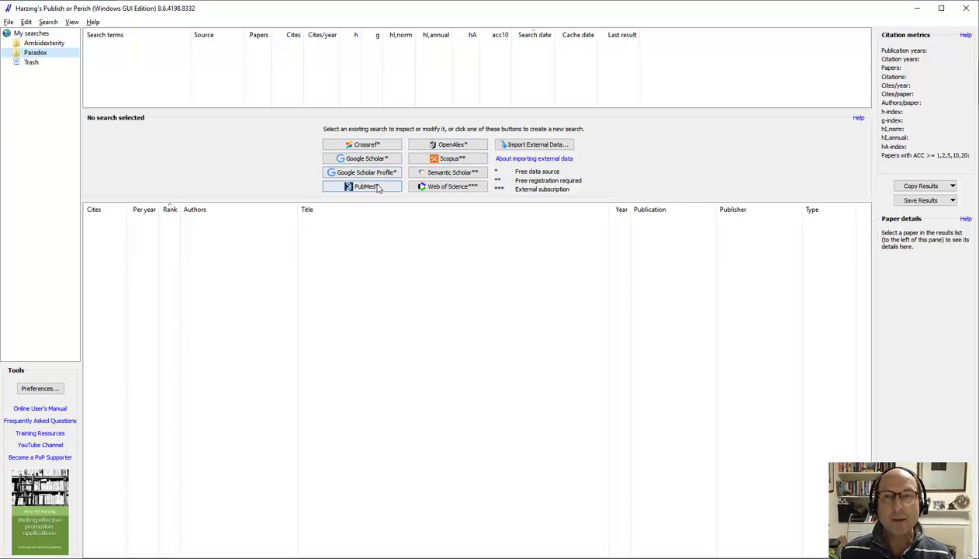
{"action": "left_click", "coordinate": [457, 161]}
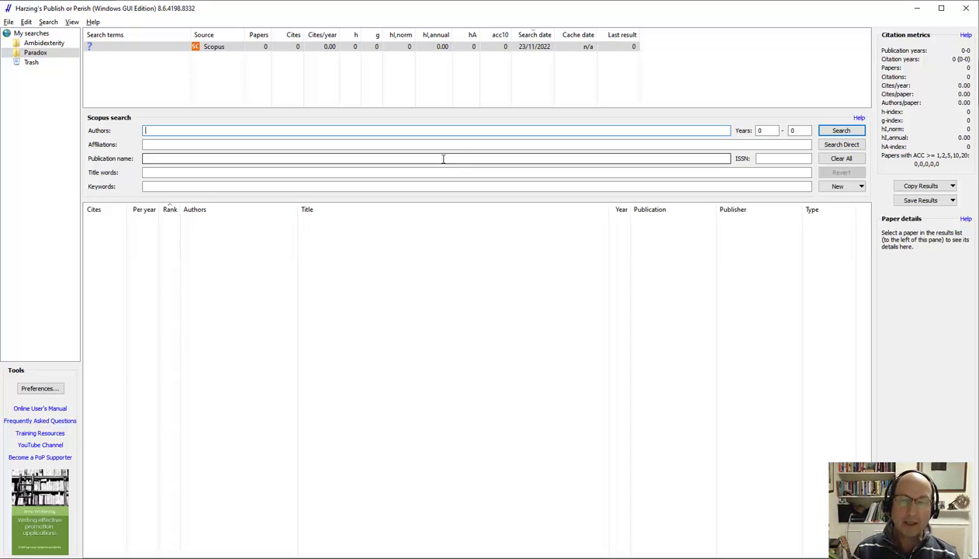
{"action": "left_click", "coordinate": [261, 187]}
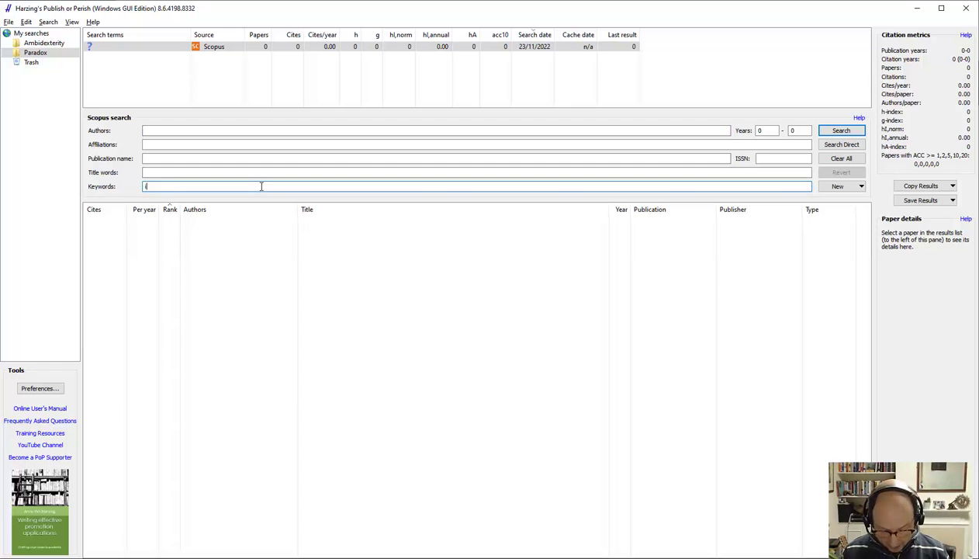
{"action": "type", "text": "inter"}
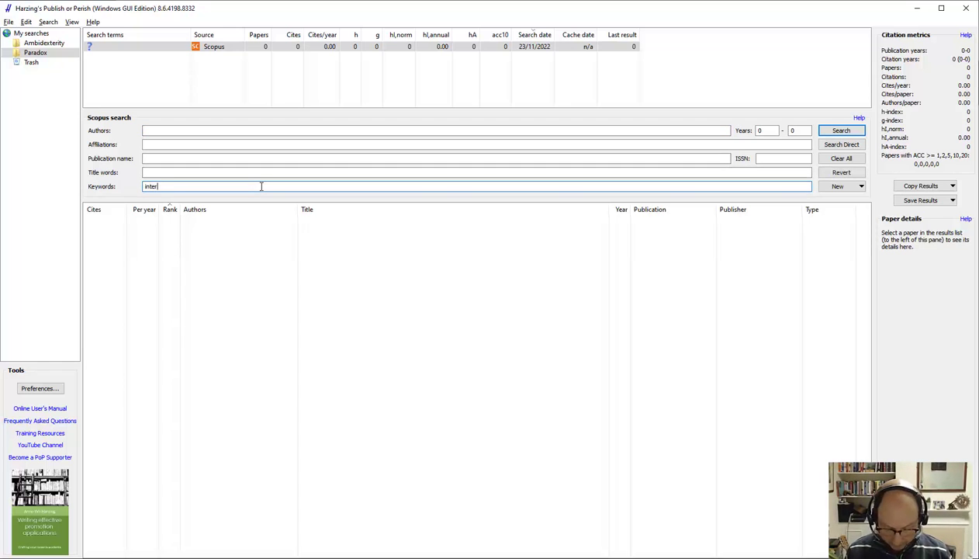
{"action": "type", "text": "nati"}
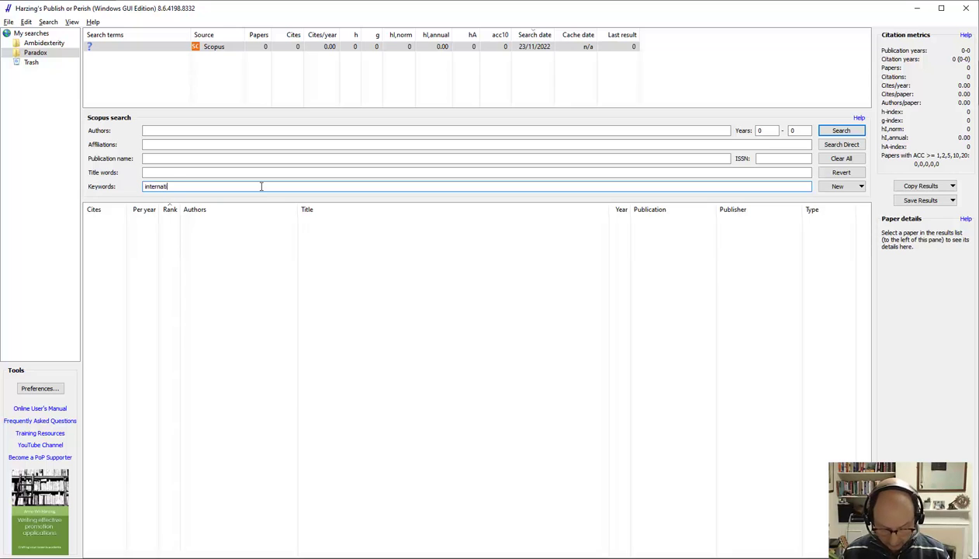
{"action": "type", "text": "onal business"}
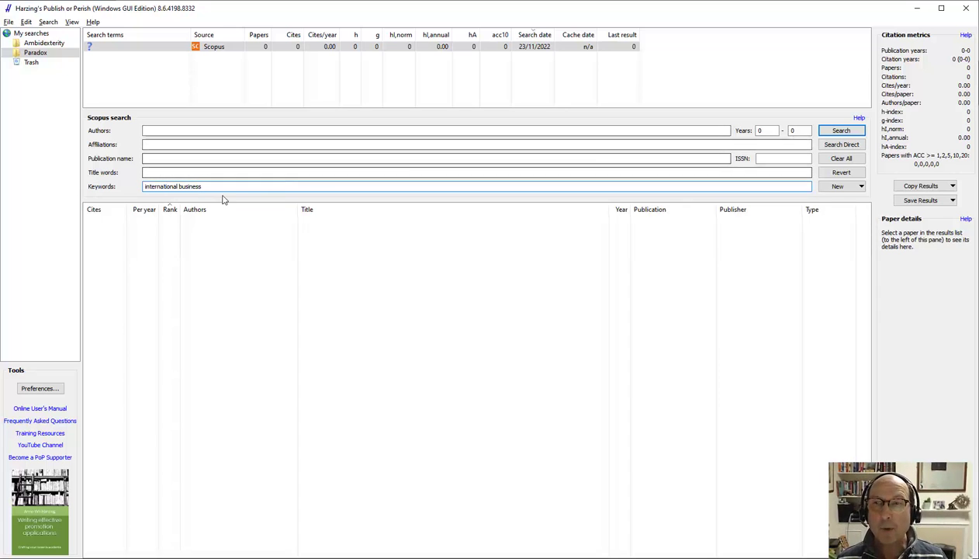
Run the 'international business' Scopus search (200 papers, h-index 200) and select the top result.
{"action": "left_click", "coordinate": [845, 135]}
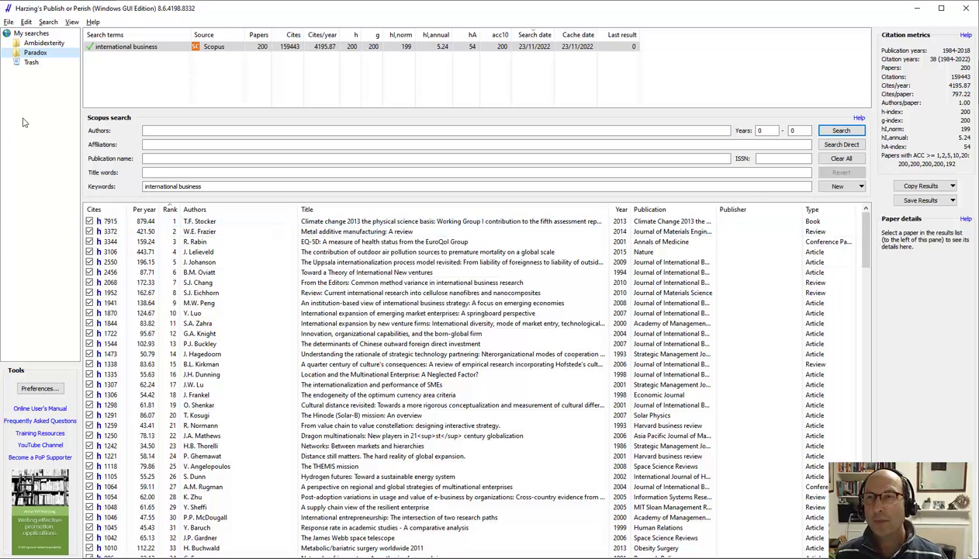
{"action": "left_click", "coordinate": [211, 223]}
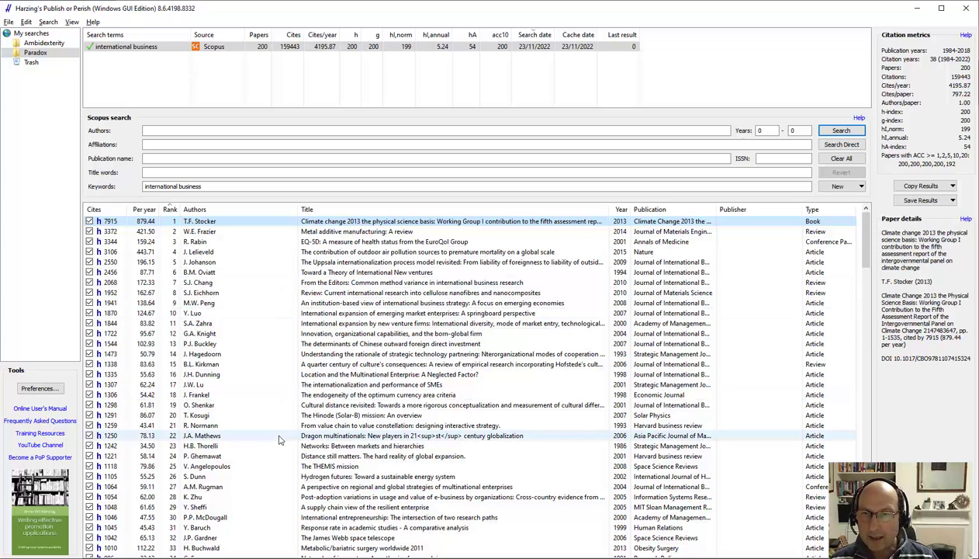
Select result rows 1–25 and bring up their Save Results options.
{"action": "left_click", "coordinate": [223, 467], "text": "shift"}
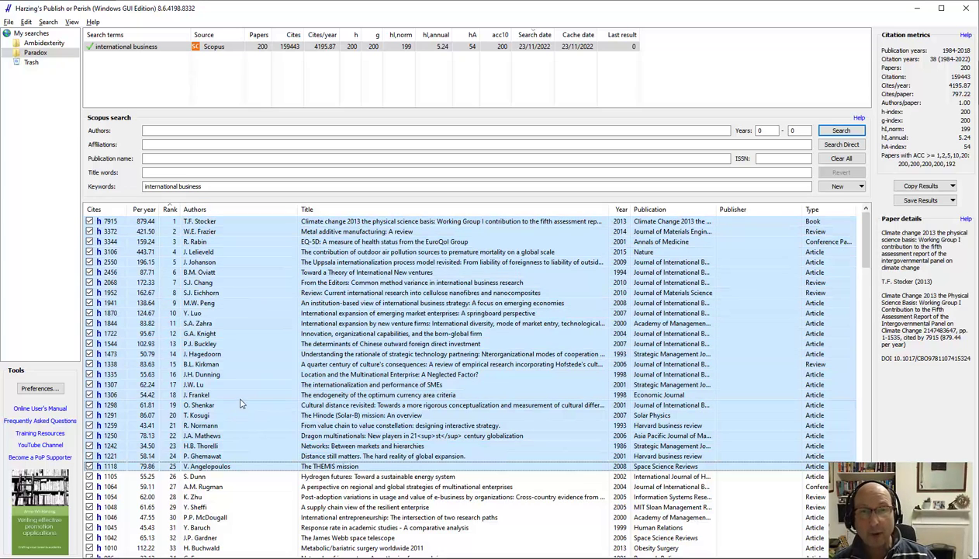
{"action": "right_click", "coordinate": [324, 394]}
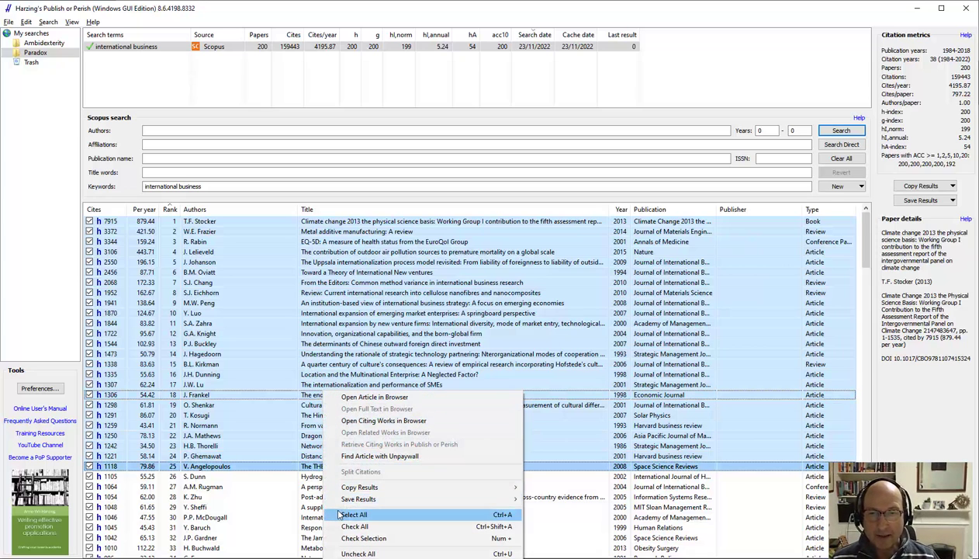
{"action": "mouse_move", "coordinate": [367, 502]}
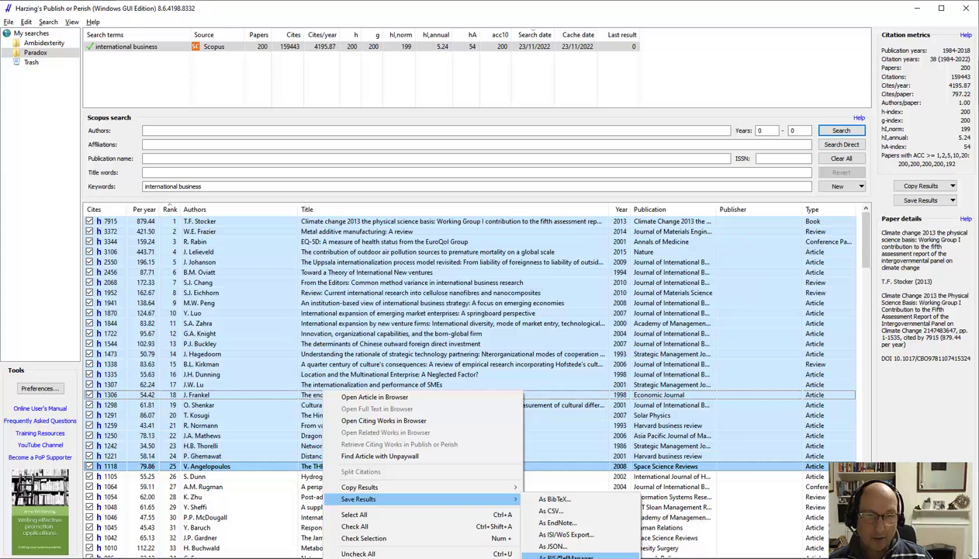
Export the top 25 papers as a RIS/RefManager file named 'Scopus 25 Pradoxa', then return to the browser.
{"action": "left_click", "coordinate": [567, 556]}
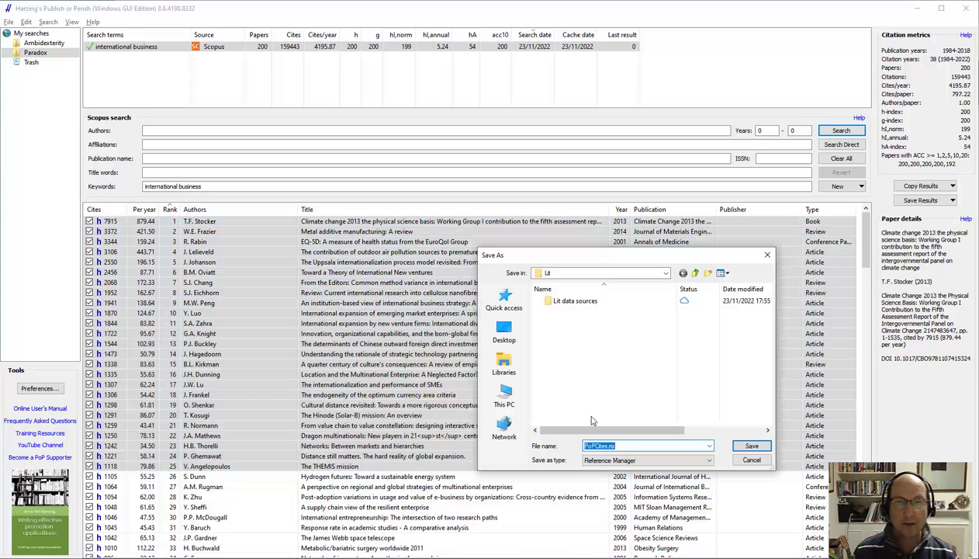
{"action": "left_click_drag", "start_coordinate": [573, 260], "coordinate": [481, 174]}
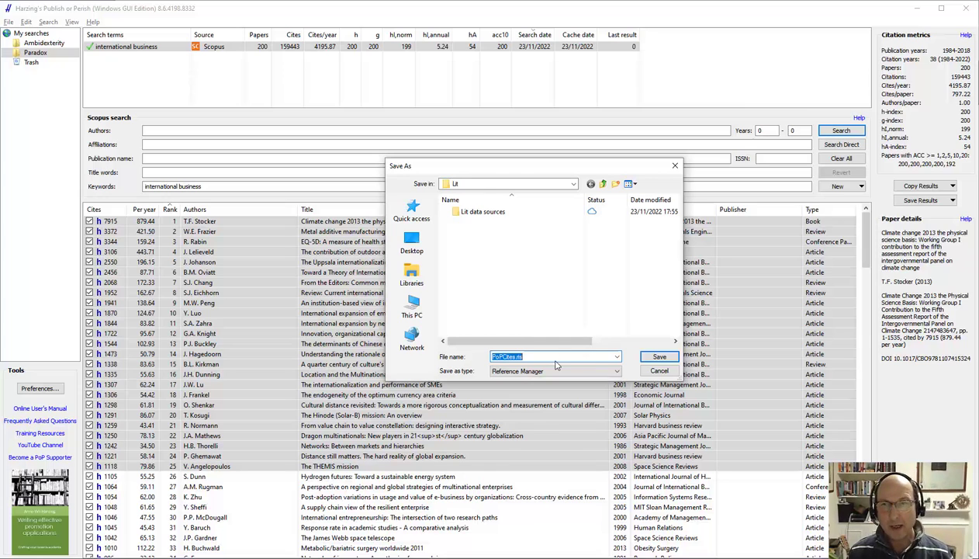
{"action": "type", "text": "Sco"}
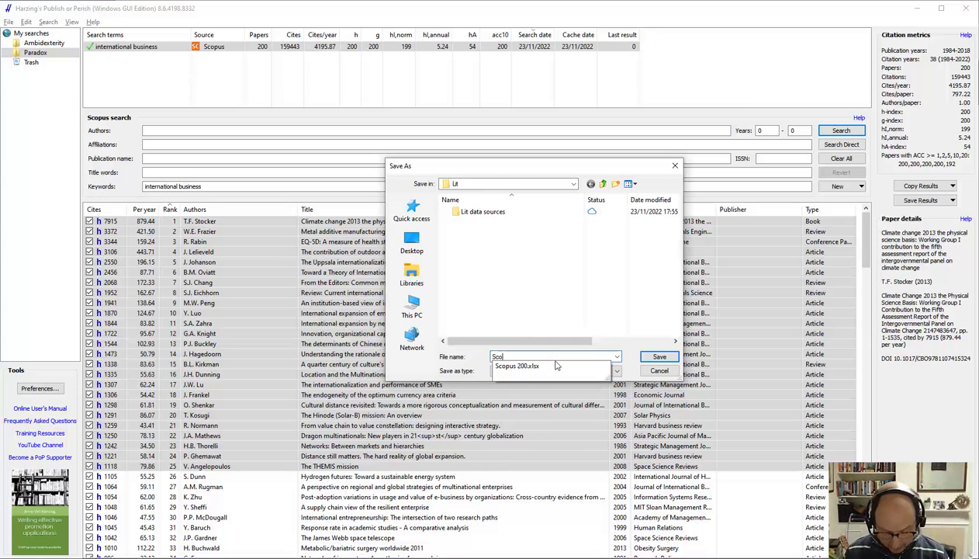
{"action": "type", "text": "pus 25"}
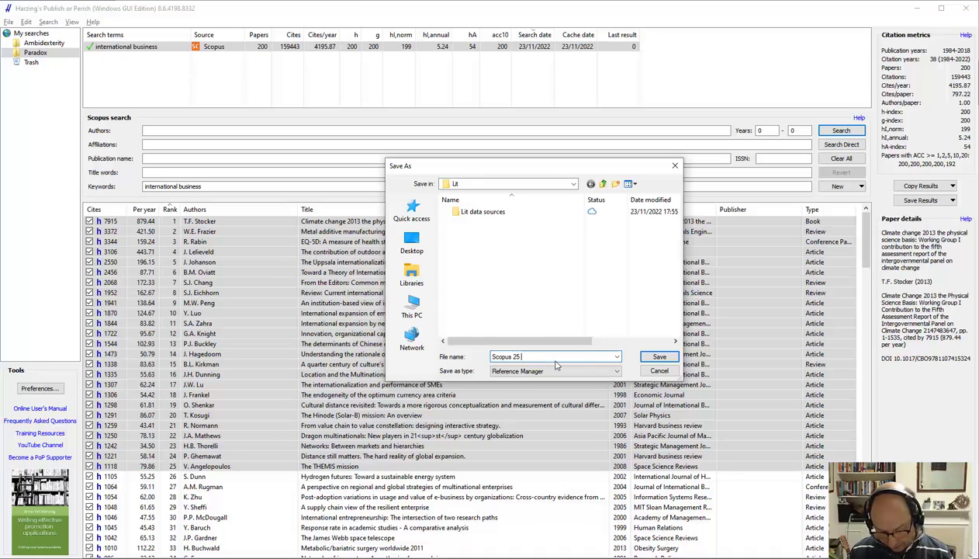
{"action": "type", "text": " Pradox"}
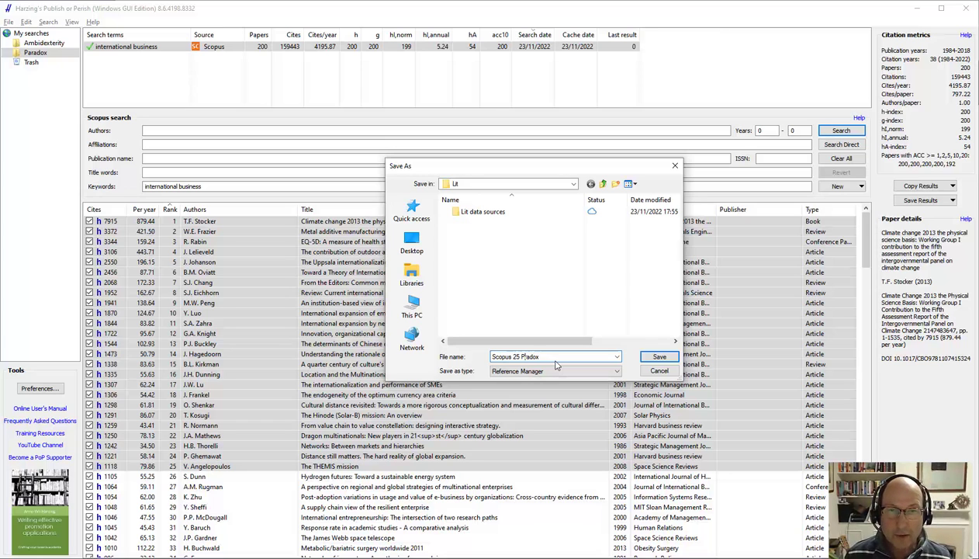
{"action": "type", "text": "a"}
{"action": "key", "text": "Return"}
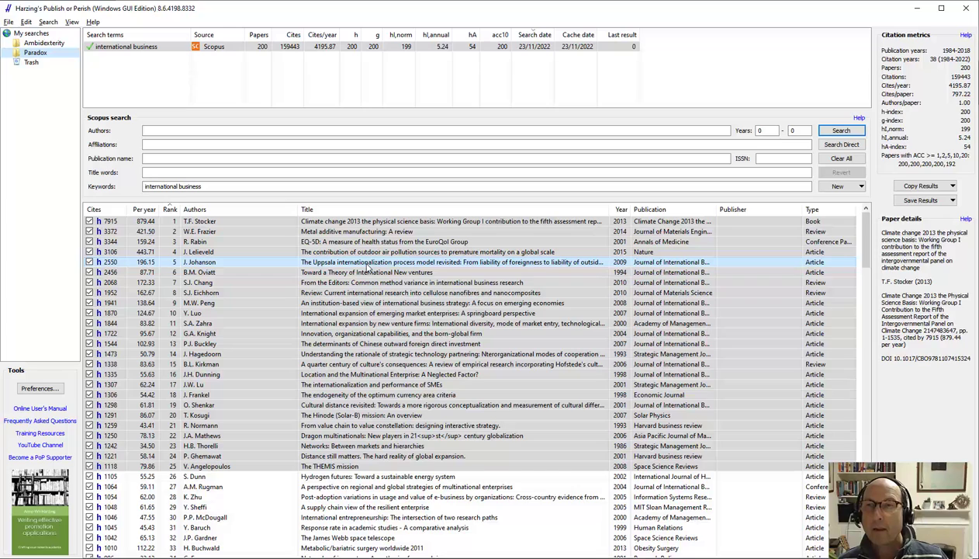
{"action": "key", "text": "alt+Tab"}
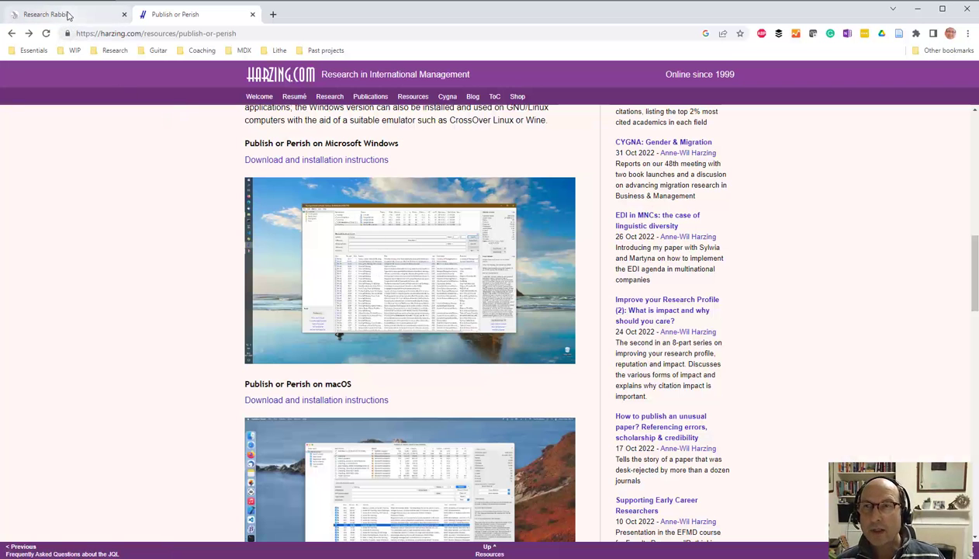
Bring up the Research Rabbit tab with the Ambi Scopus 200 collection.
{"action": "left_click", "coordinate": [69, 15]}
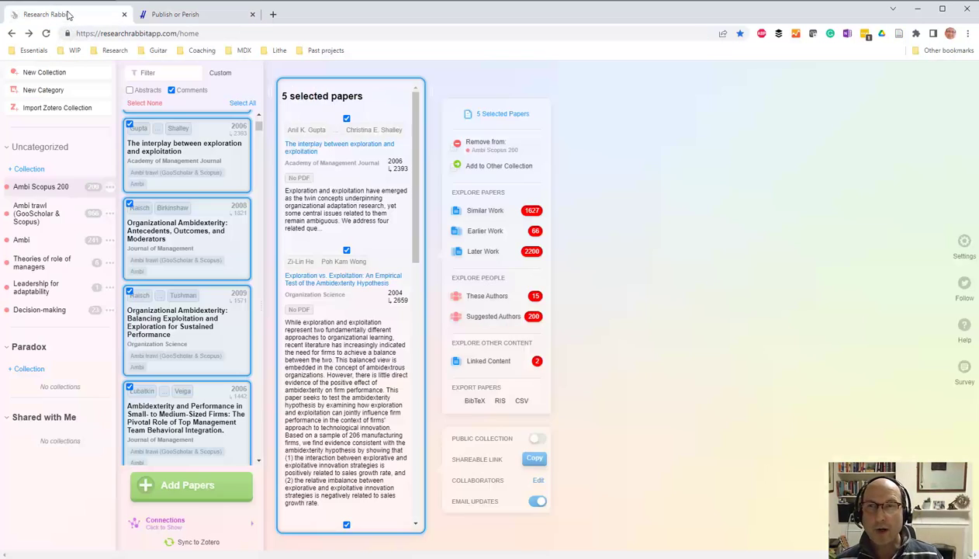
Create a new collection under Paradox named 'SCopus 25'.
{"action": "left_click", "coordinate": [42, 370]}
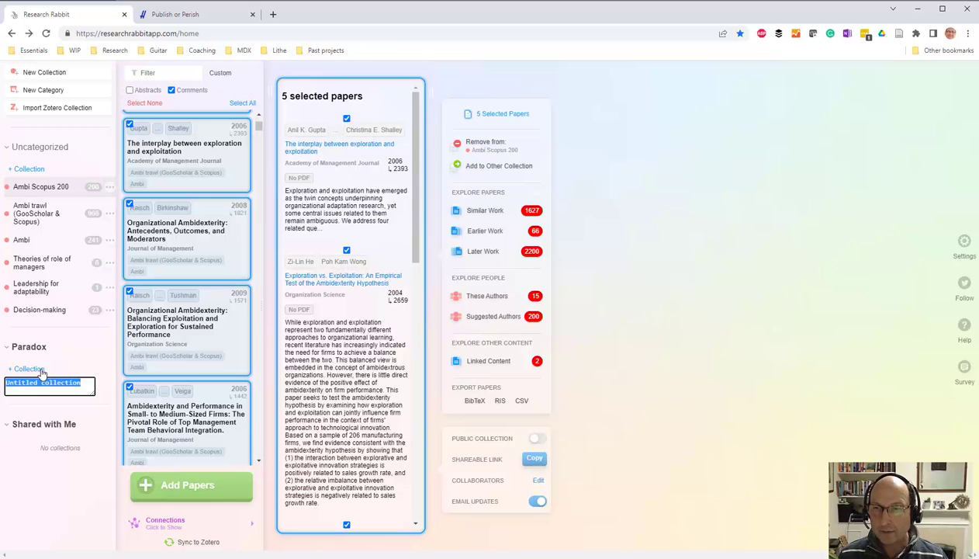
{"action": "type", "text": "SC"}
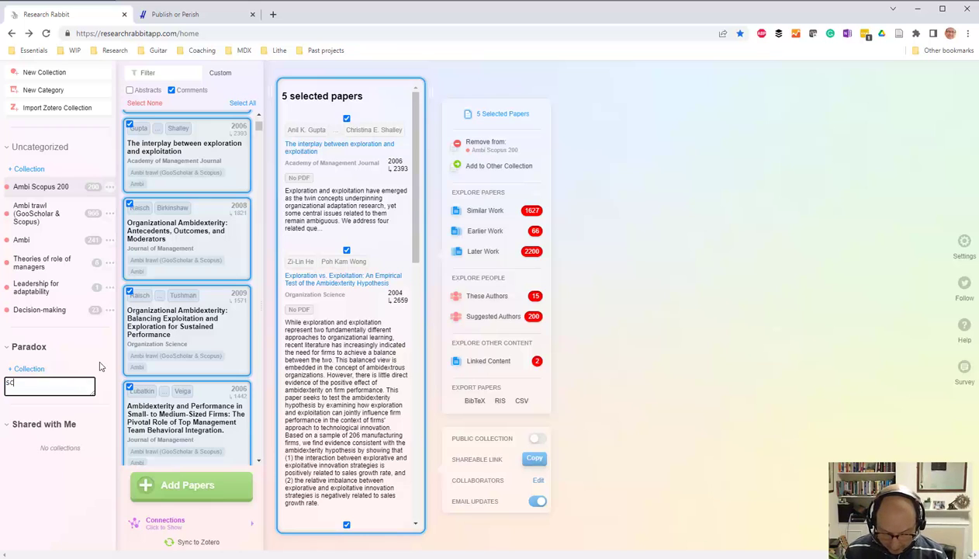
{"action": "type", "text": "opus 25"}
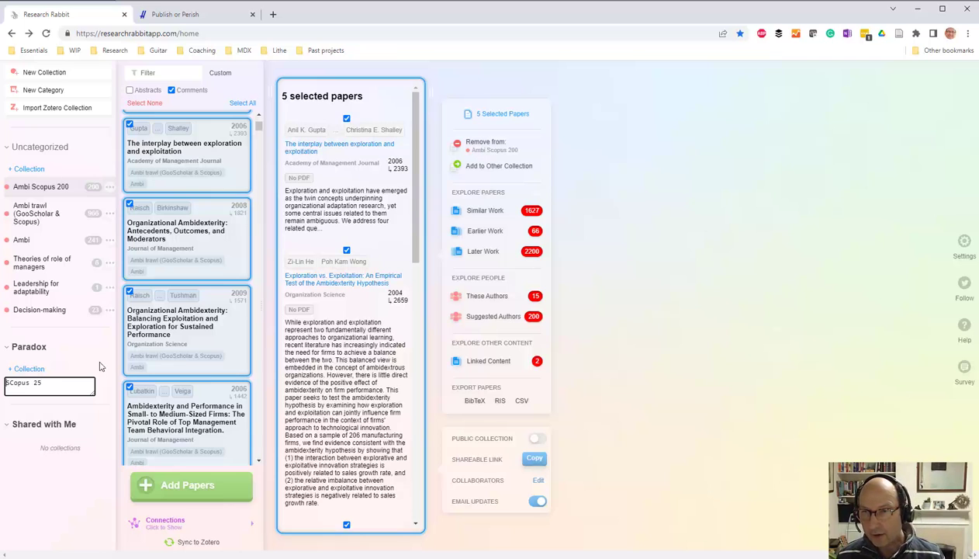
{"action": "key", "text": "Return"}
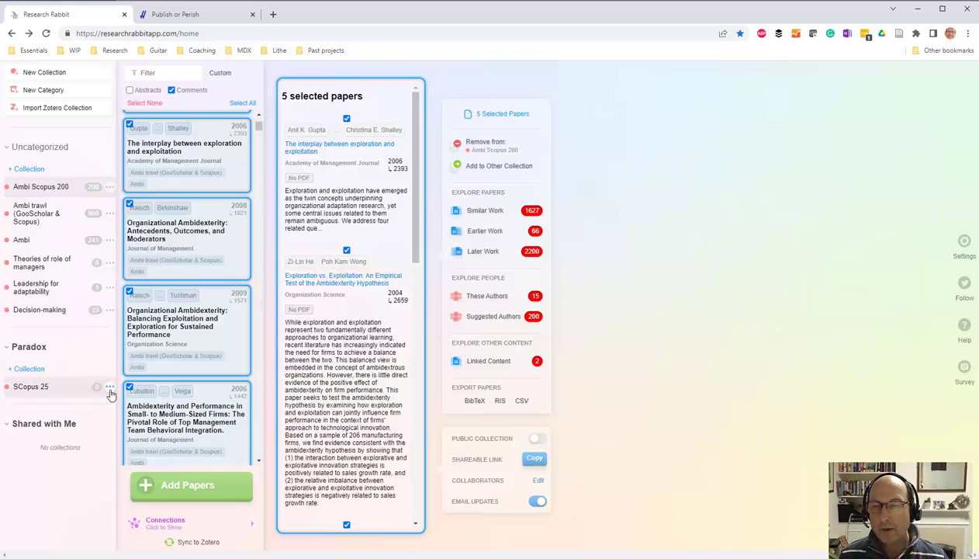
Rename the collection to 'Scopus 25' in its settings and open it.
{"action": "left_click", "coordinate": [109, 387]}
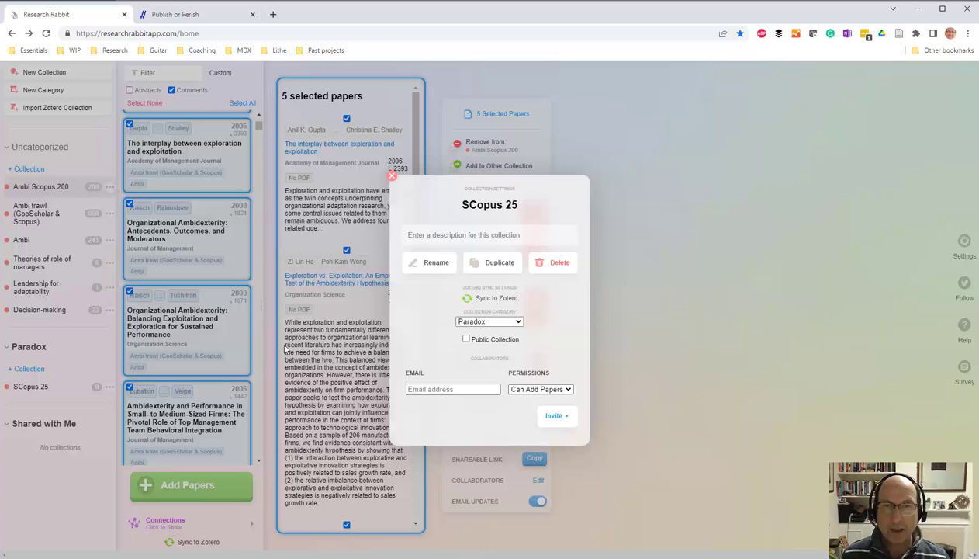
{"action": "left_click", "coordinate": [433, 264]}
{"action": "type", "text": "S"}
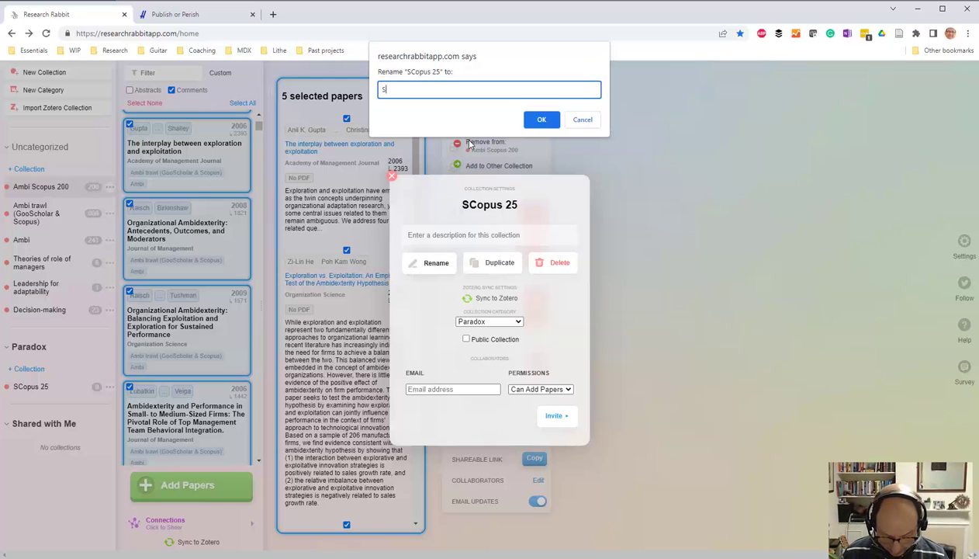
{"action": "type", "text": "copus 25"}
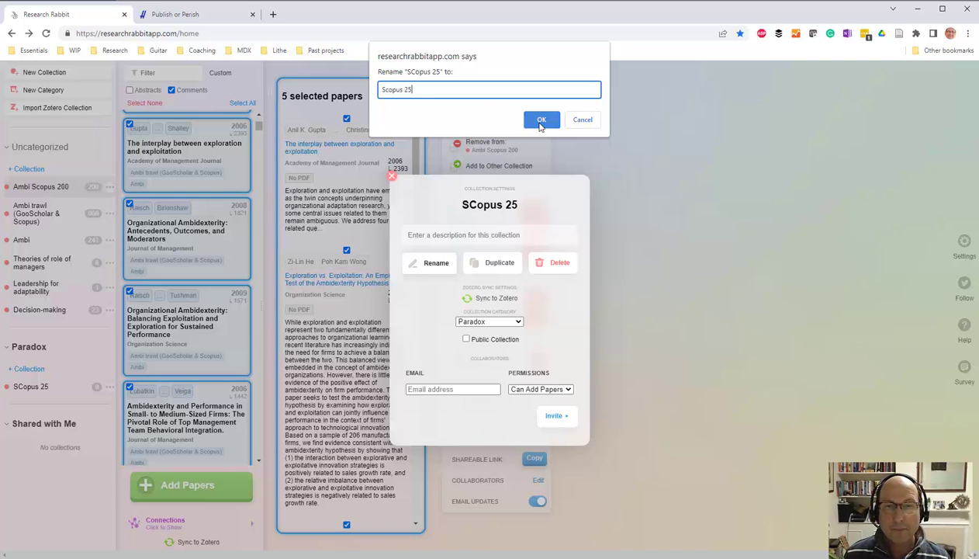
{"action": "left_click", "coordinate": [541, 121]}
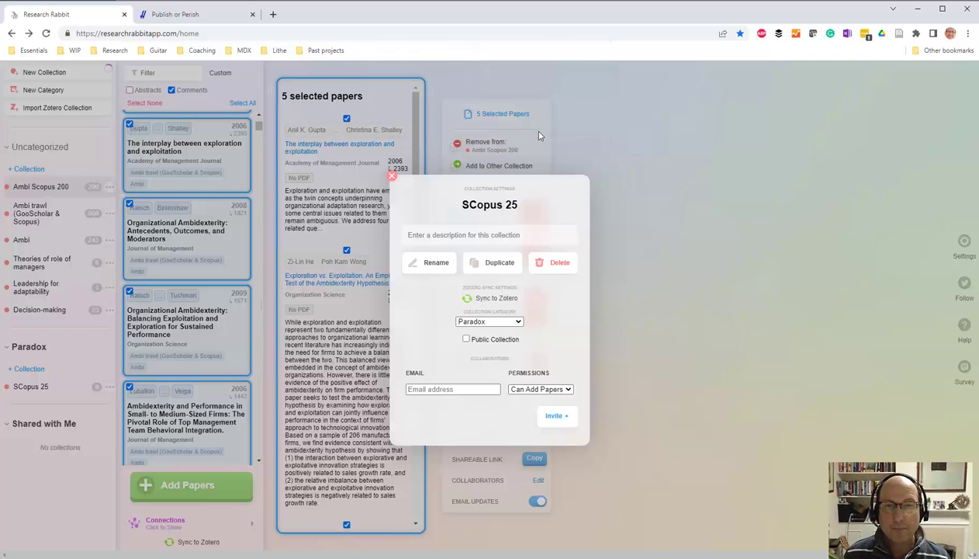
{"action": "left_click", "coordinate": [393, 176]}
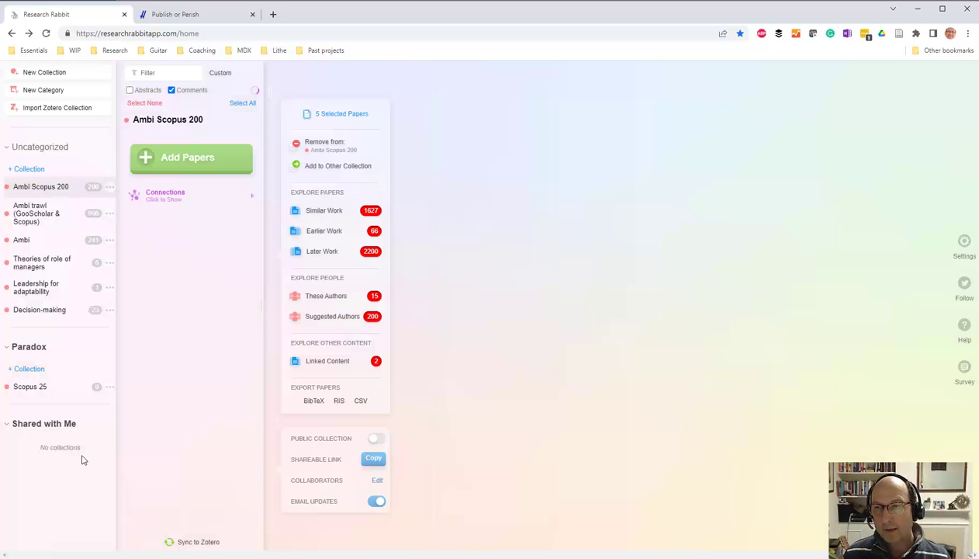
{"action": "left_click", "coordinate": [35, 390]}
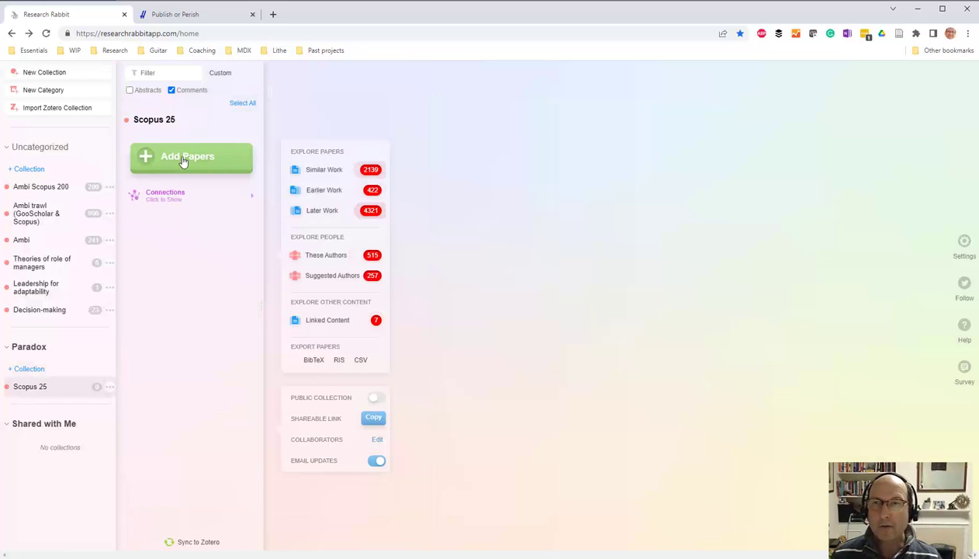
Upload 'Scopus 25 Paradox.ris' from the Lit folder into Scopus 25 as an RIS file.
{"action": "left_click", "coordinate": [184, 160]}
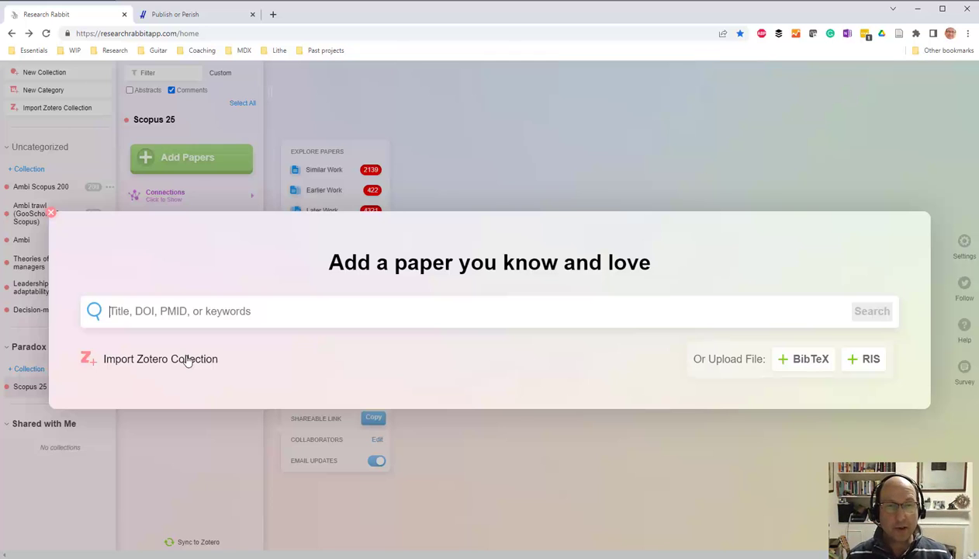
{"action": "left_click", "coordinate": [867, 360]}
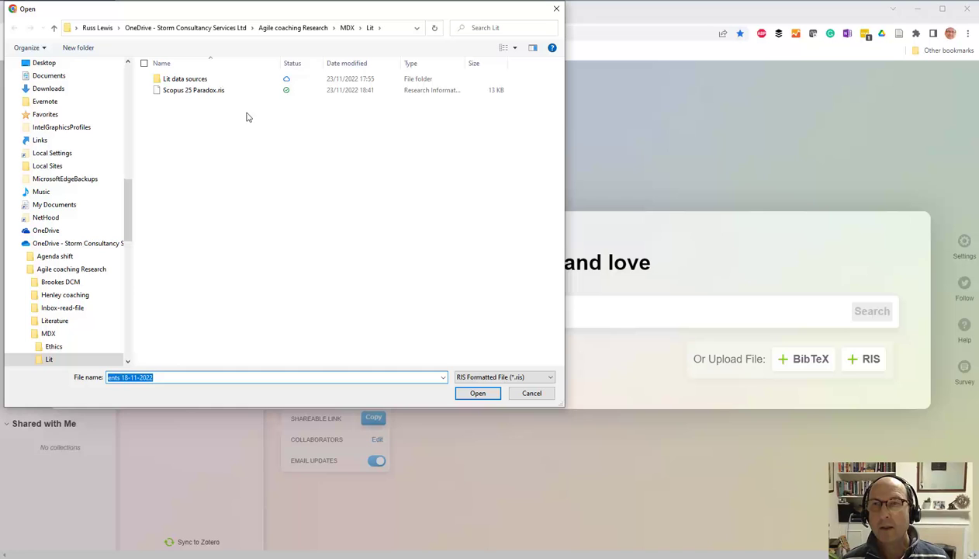
{"action": "left_click", "coordinate": [195, 93]}
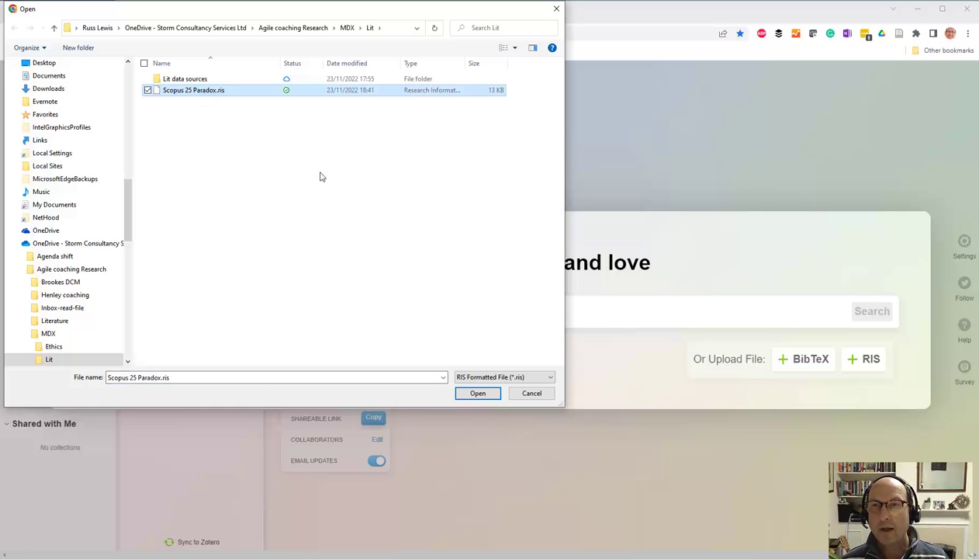
{"action": "left_click", "coordinate": [477, 394]}
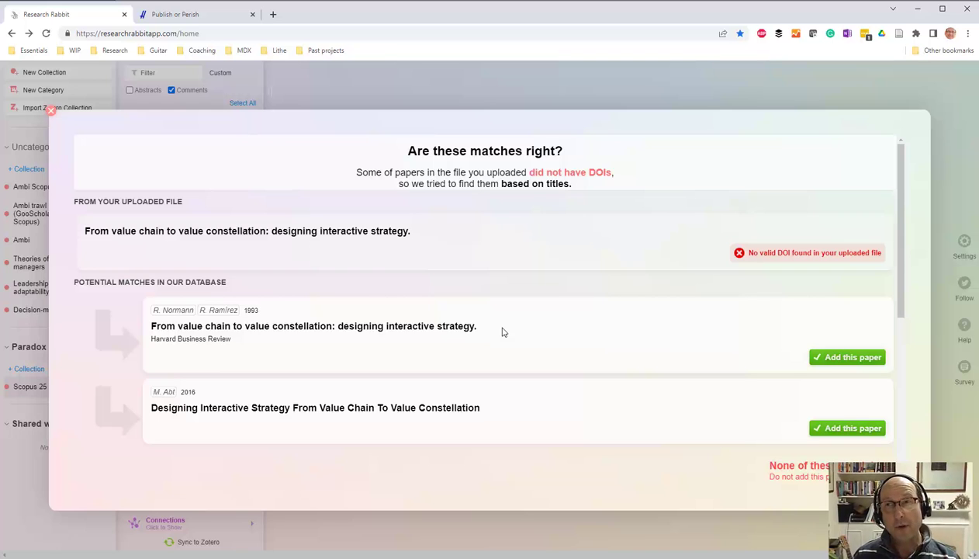
After checking Publish or Perish, add the matches for the value chain paper and 'Distance Still Matters' to Scopus 25.
{"action": "key", "text": "alt+Tab"}
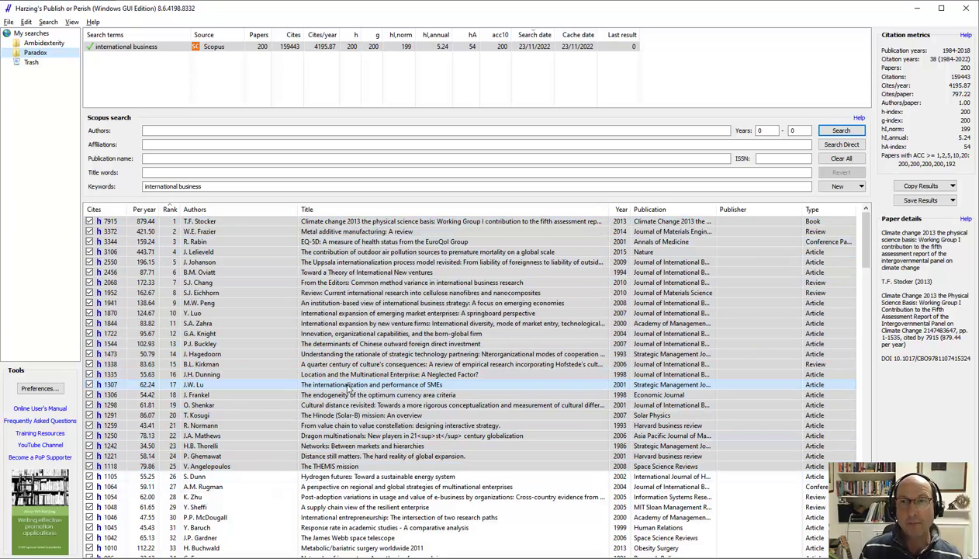
{"action": "key", "text": "alt+Tab"}
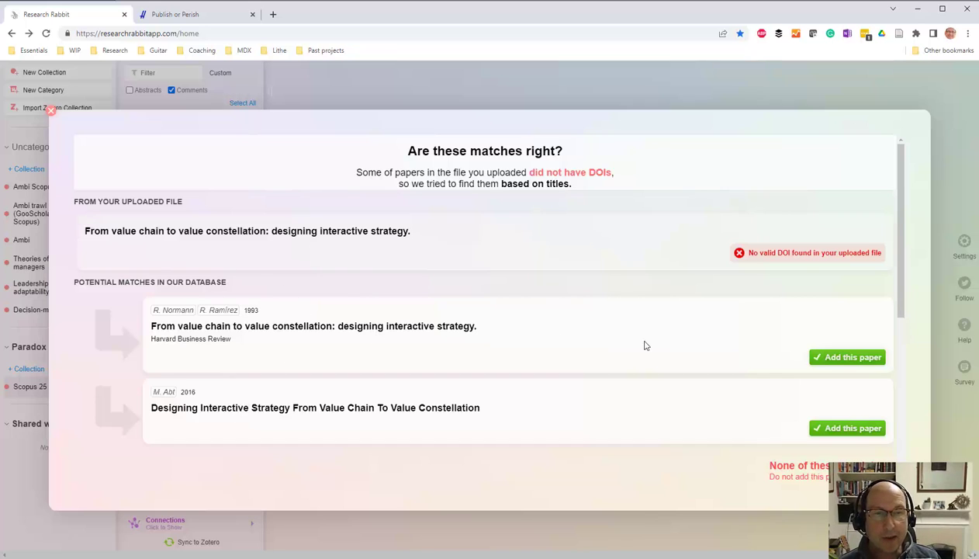
{"action": "left_click", "coordinate": [854, 358]}
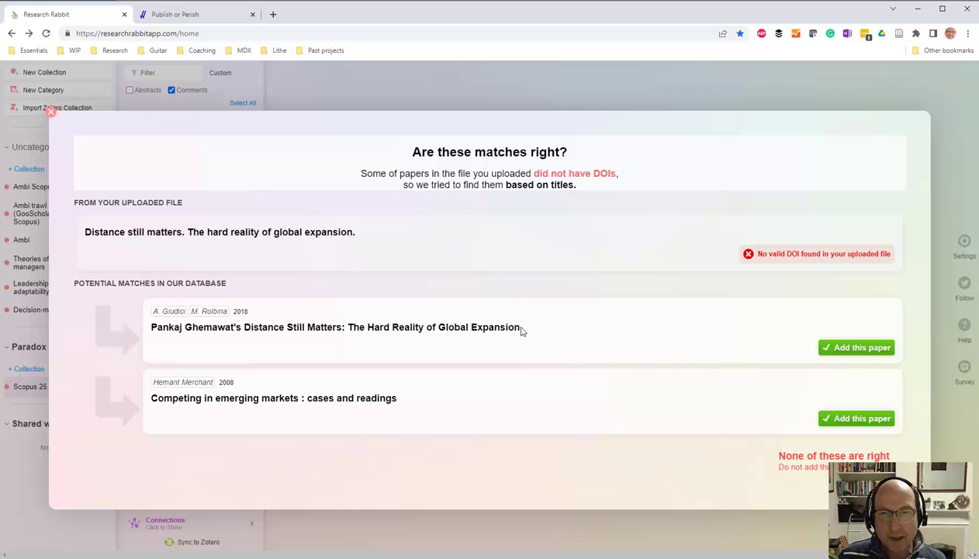
{"action": "left_click_drag", "start_coordinate": [522, 330], "coordinate": [347, 327]}
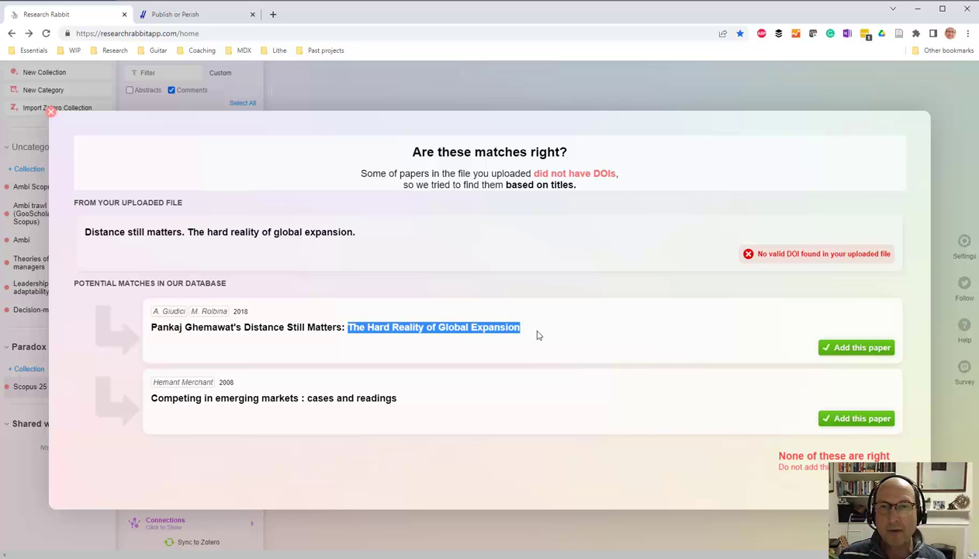
{"action": "left_click", "coordinate": [860, 349]}
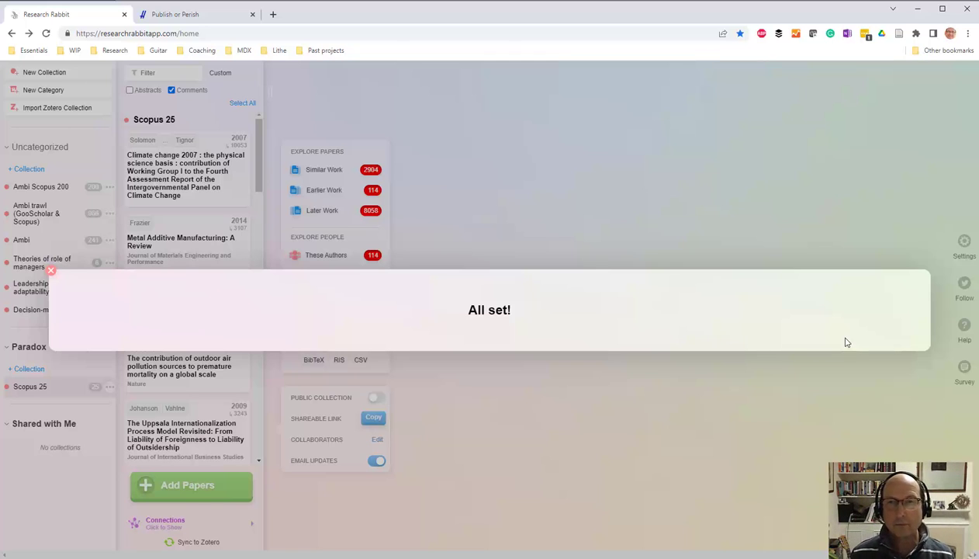
Dismiss the 'All set!' banner and show the Climate change 2007 paper's details with its full author list.
{"action": "left_click", "coordinate": [537, 394]}
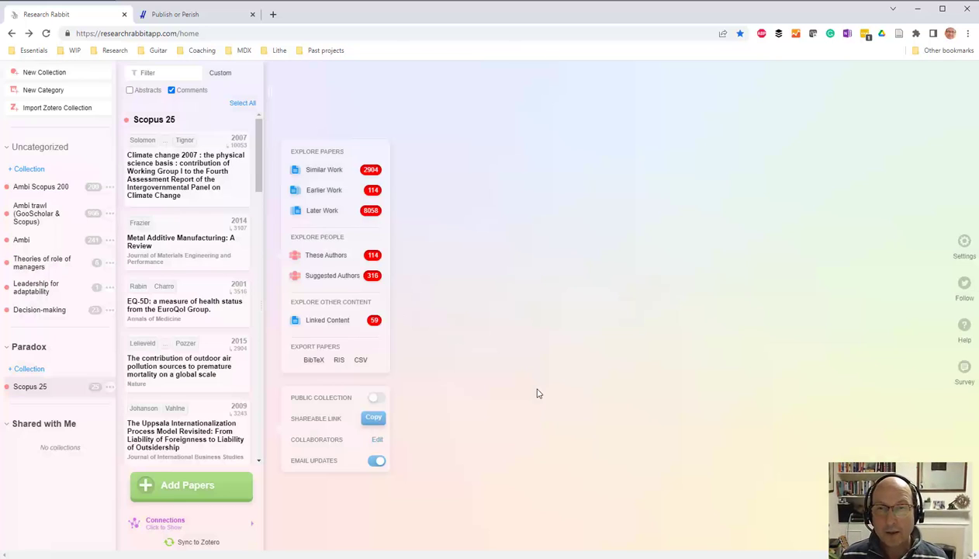
{"action": "mouse_move", "coordinate": [211, 440]}
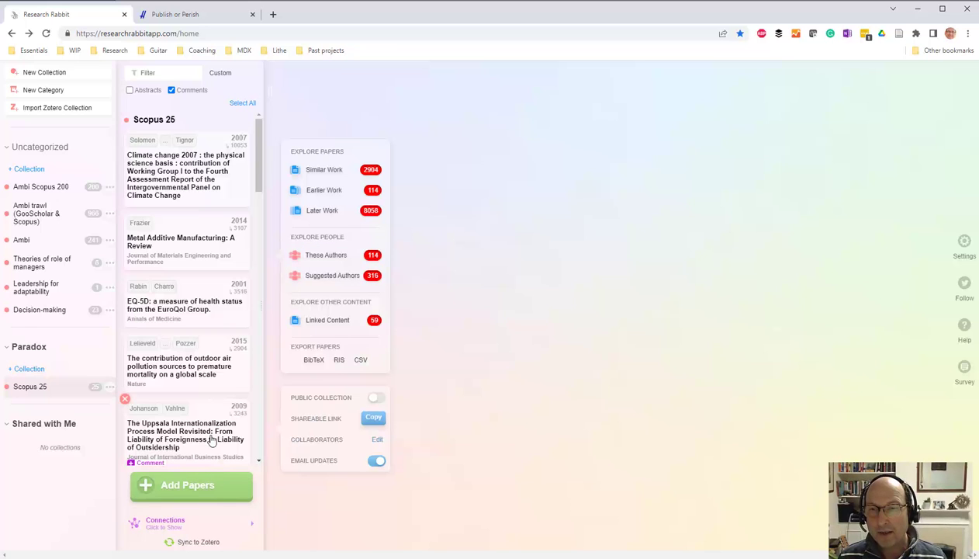
{"action": "left_click", "coordinate": [192, 172]}
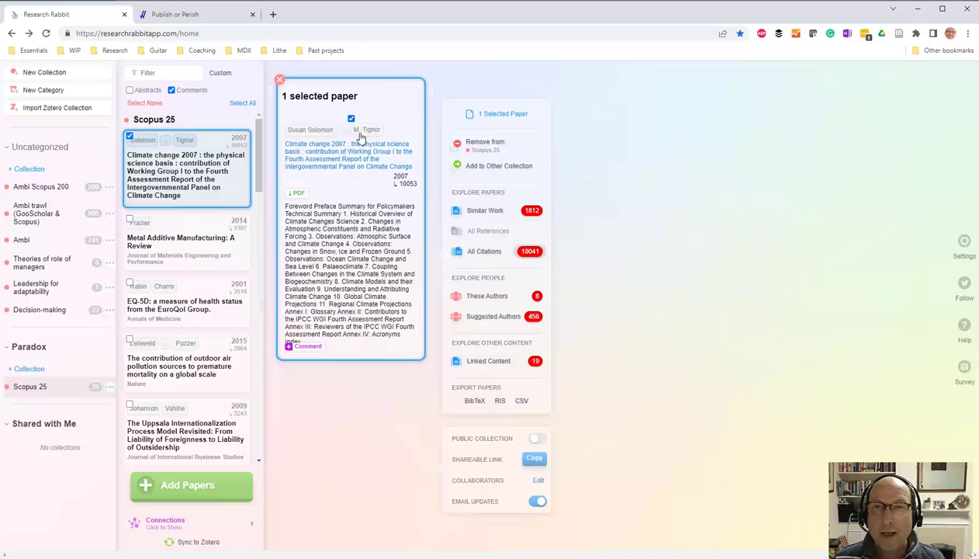
{"action": "left_click", "coordinate": [339, 129]}
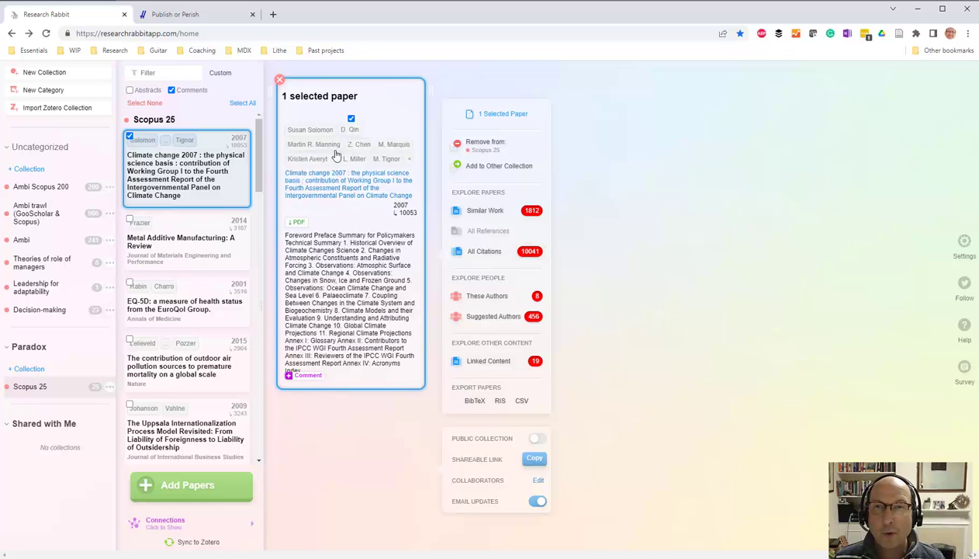
{"action": "left_click", "coordinate": [198, 541]}
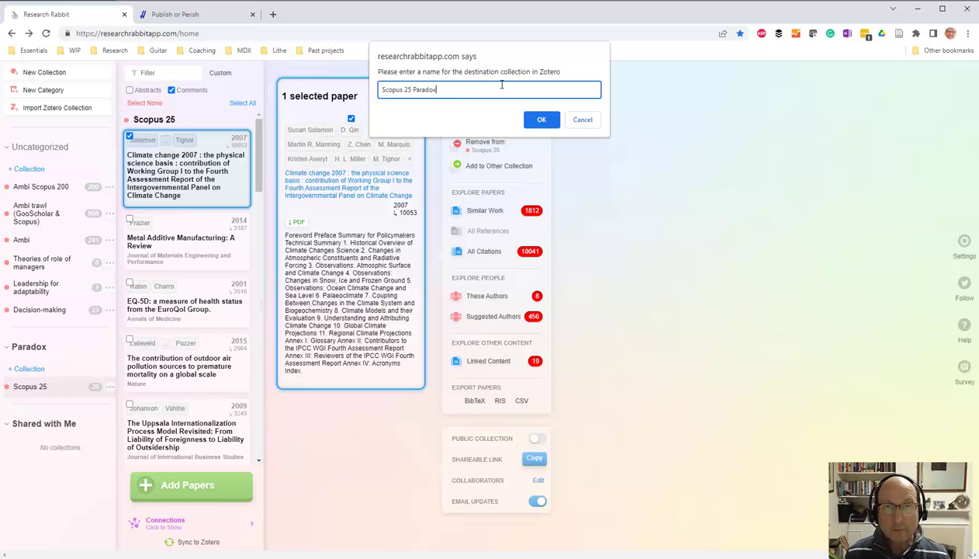
Confirm 'Scopus 25 Paradox' as the Zotero collection name and select all 25 papers.
{"action": "left_click", "coordinate": [536, 121]}
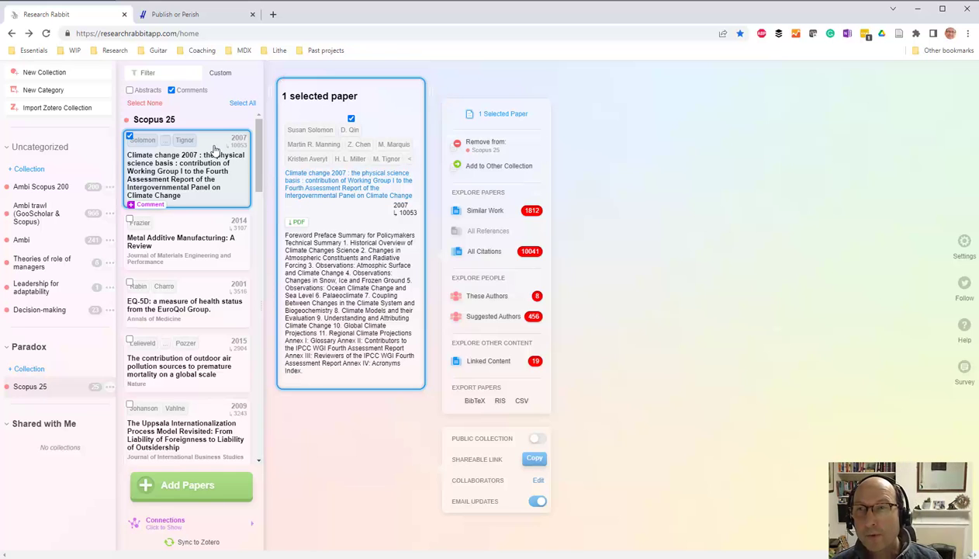
{"action": "left_click", "coordinate": [243, 103]}
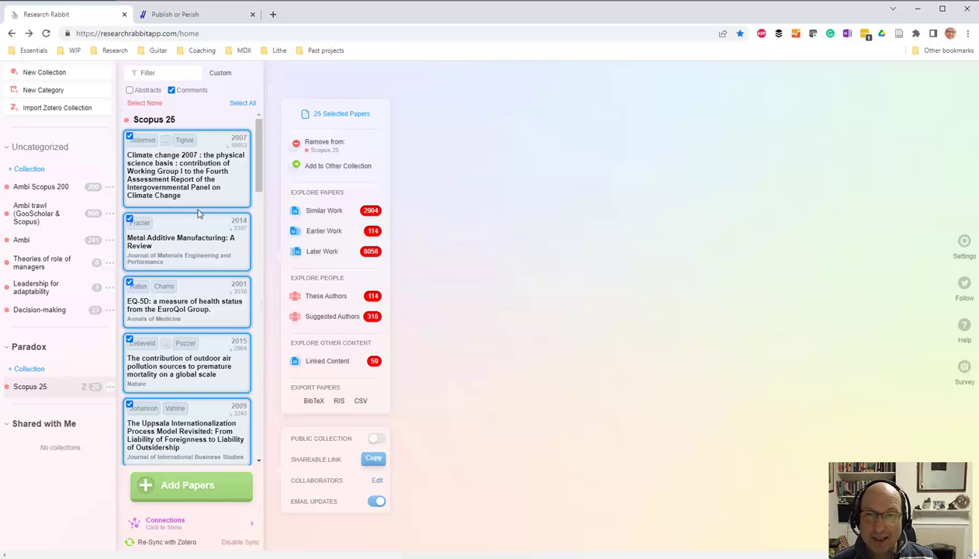
Export the selected 25 papers as a RIS file to Downloads, dismissing the destination chooser.
{"action": "left_click", "coordinate": [339, 402]}
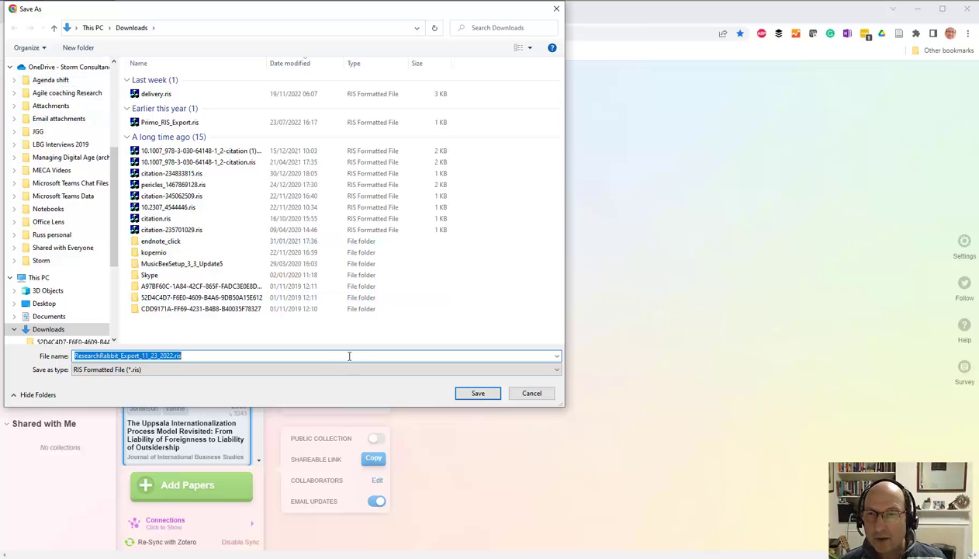
{"action": "left_click", "coordinate": [478, 393]}
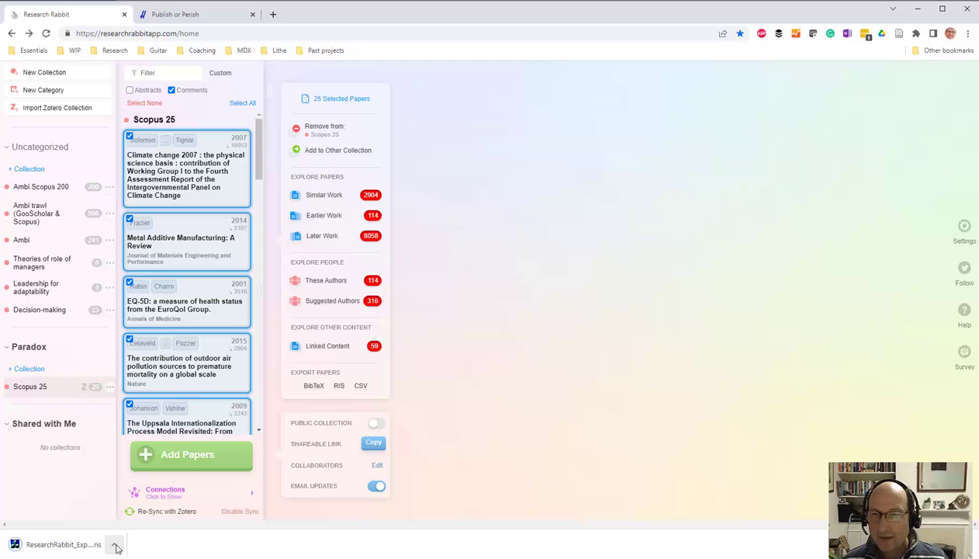
{"action": "left_click", "coordinate": [113, 544]}
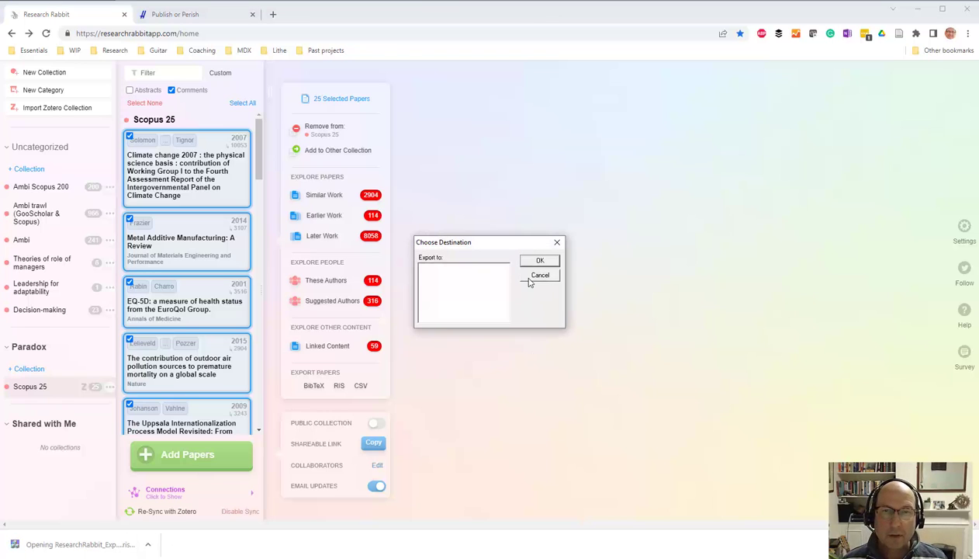
{"action": "left_click", "coordinate": [522, 274]}
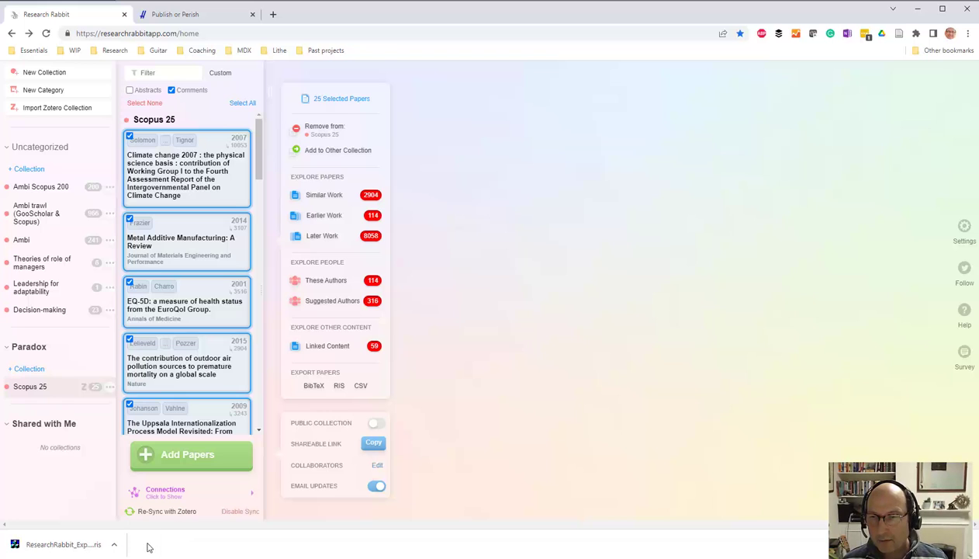
{"action": "left_click", "coordinate": [115, 546]}
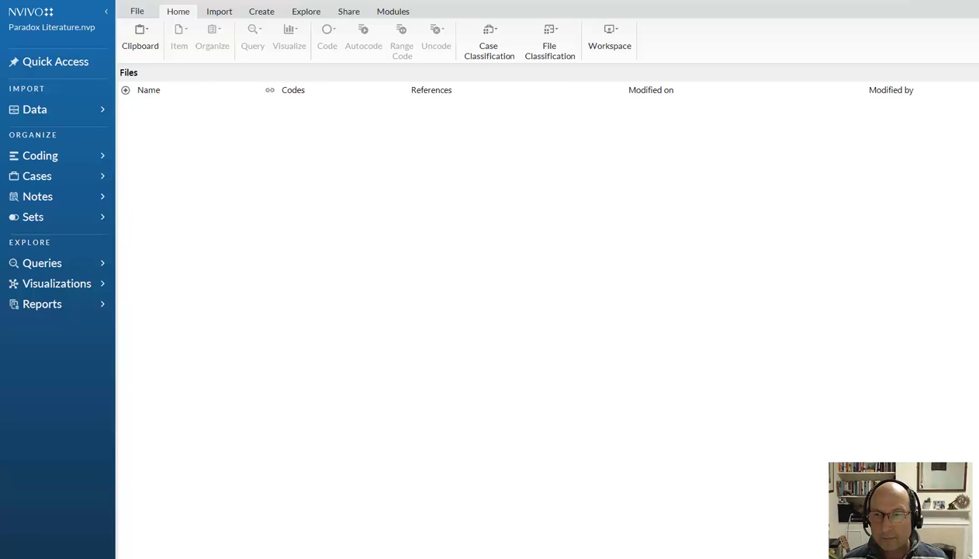
Open ResearchRabbit_Export_11_23_2022.ris from the Downloads folder with Notepad.
{"action": "key", "text": "alt+Tab"}
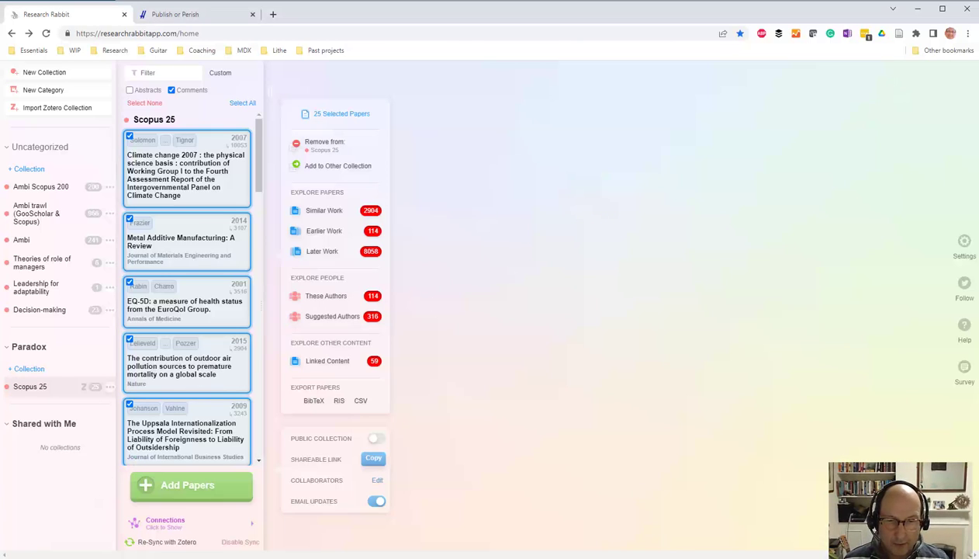
{"action": "key", "text": "alt+Tab"}
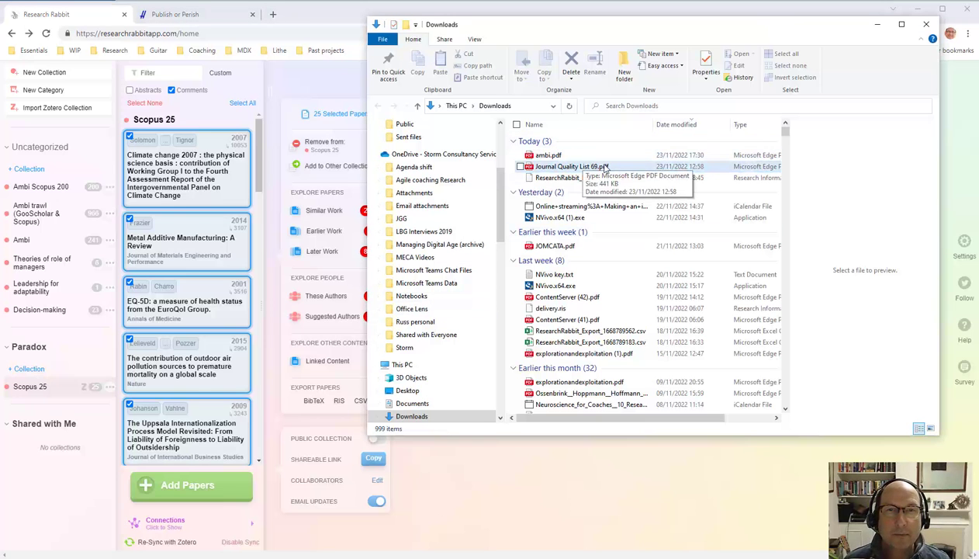
{"action": "left_click", "coordinate": [583, 179]}
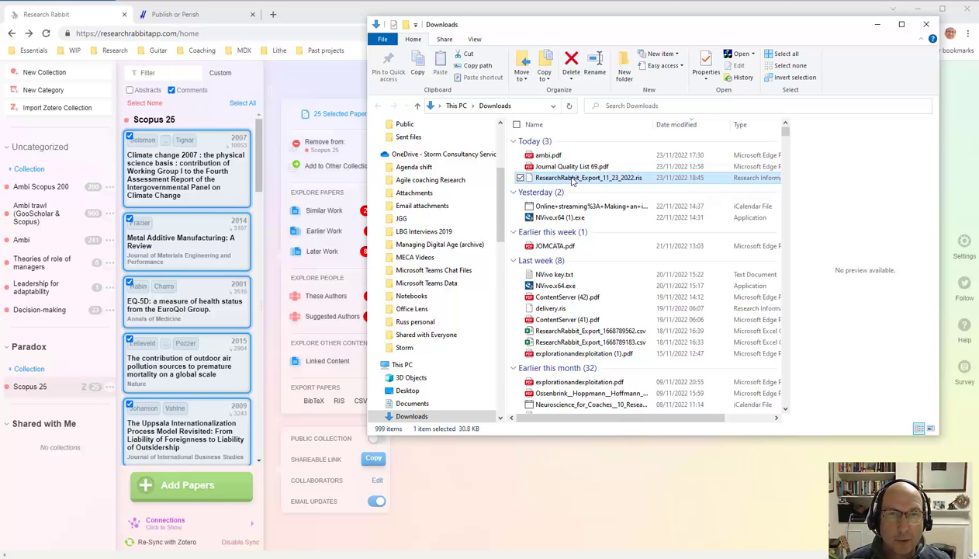
{"action": "right_click", "coordinate": [572, 180]}
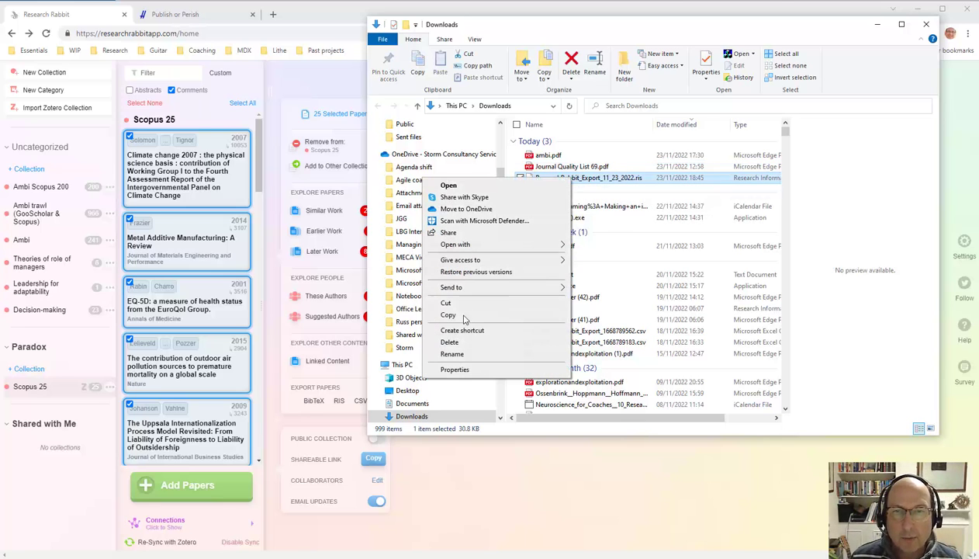
{"action": "mouse_move", "coordinate": [487, 291]}
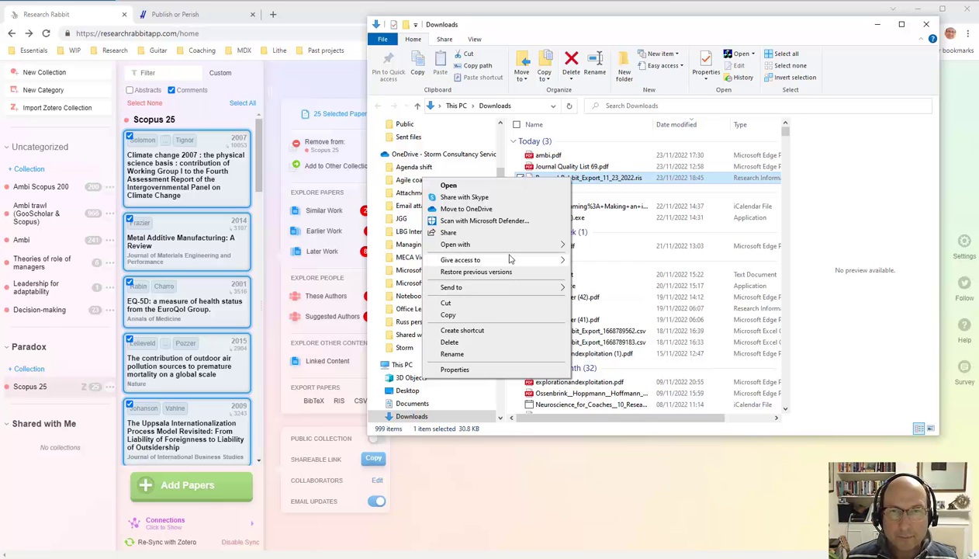
{"action": "mouse_move", "coordinate": [564, 248]}
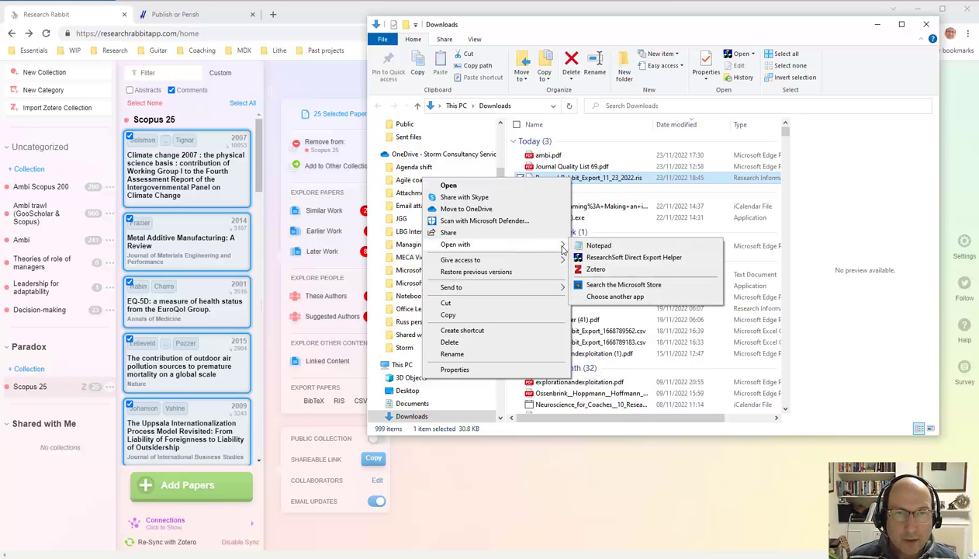
{"action": "left_click", "coordinate": [612, 247]}
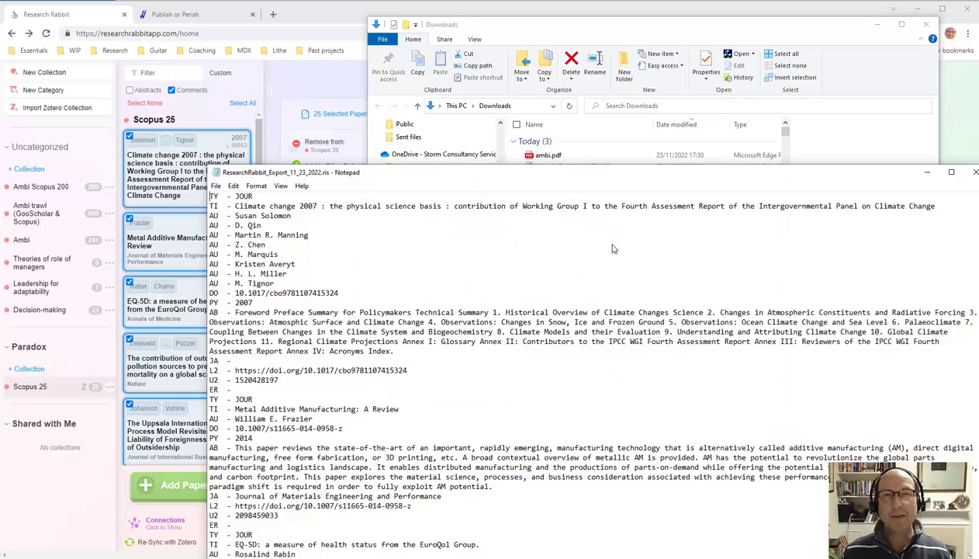
{"action": "left_click_drag", "start_coordinate": [516, 159], "coordinate": [508, 85]}
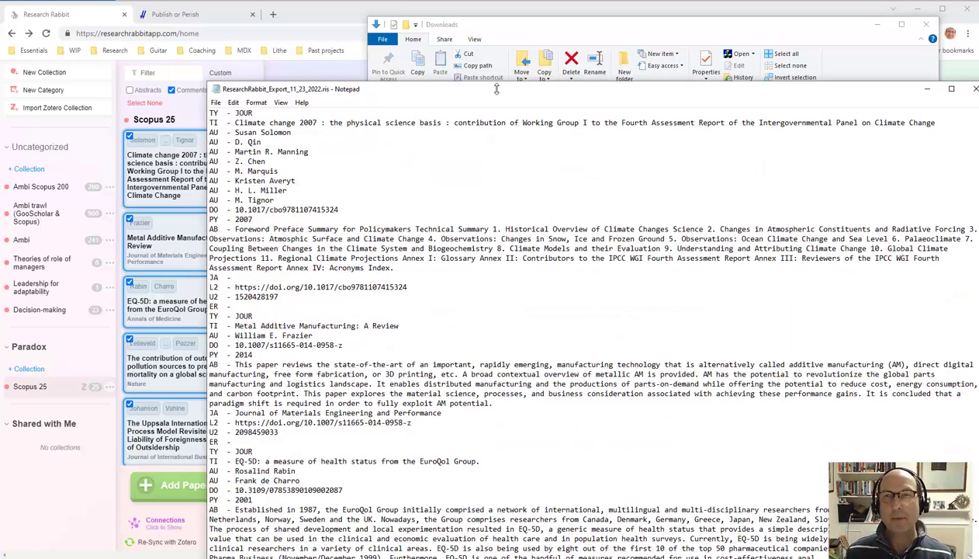
{"action": "left_click_drag", "start_coordinate": [374, 93], "coordinate": [359, 84]}
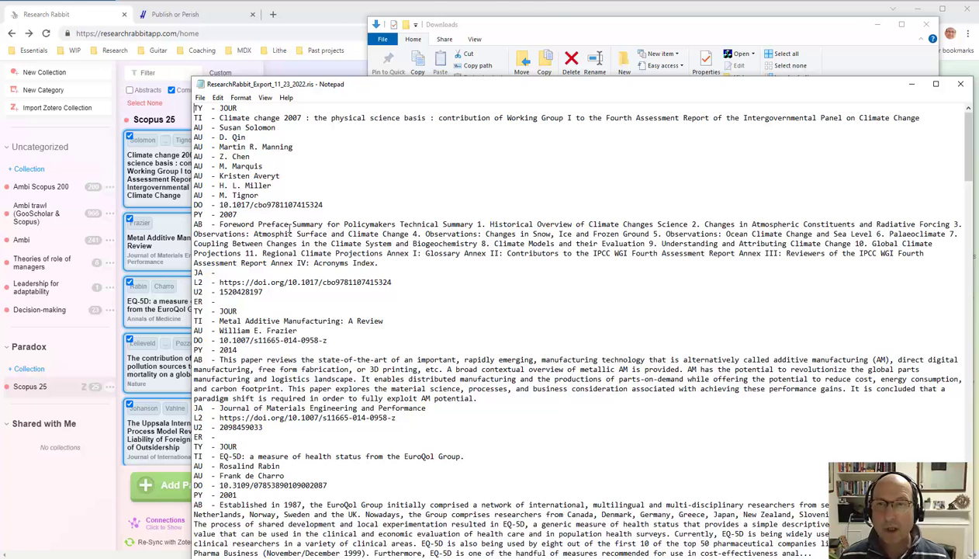
{"action": "scroll", "coordinate": [330, 230], "scroll_direction": "down", "scroll_amount": 4}
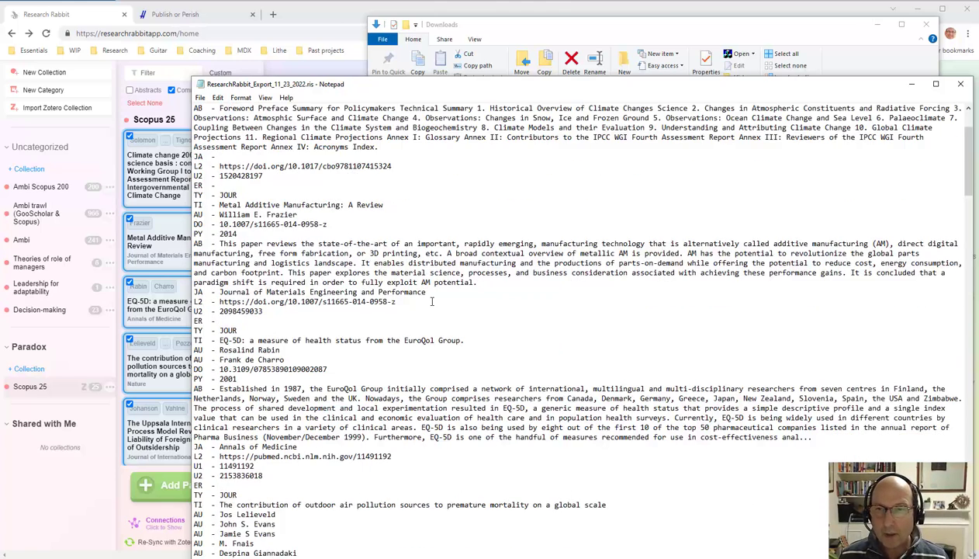
{"action": "scroll", "coordinate": [432, 301], "scroll_direction": "down", "scroll_amount": 4}
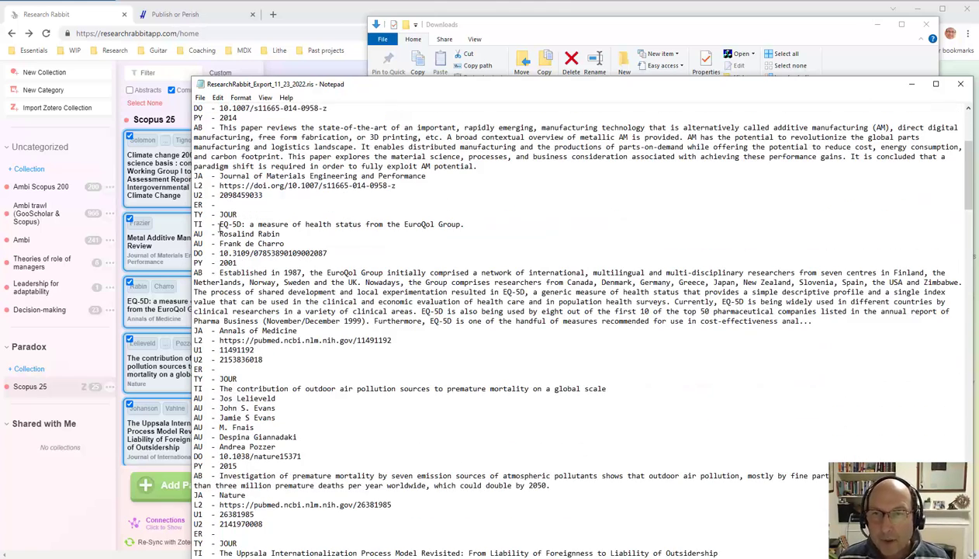
{"action": "left_click_drag", "start_coordinate": [291, 242], "coordinate": [191, 233]}
{"action": "scroll", "coordinate": [291, 266], "scroll_direction": "down", "scroll_amount": 3}
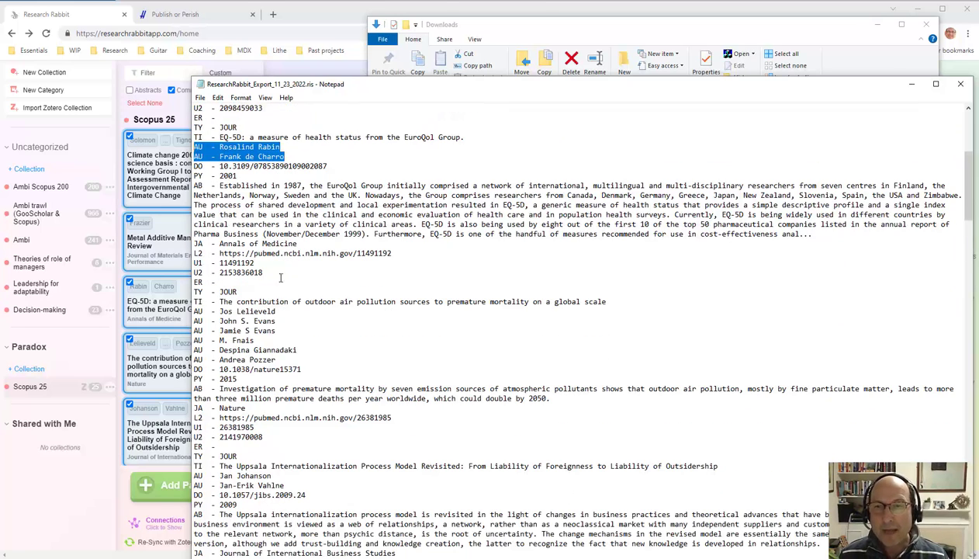
{"action": "left_click_drag", "start_coordinate": [276, 331], "coordinate": [199, 306]}
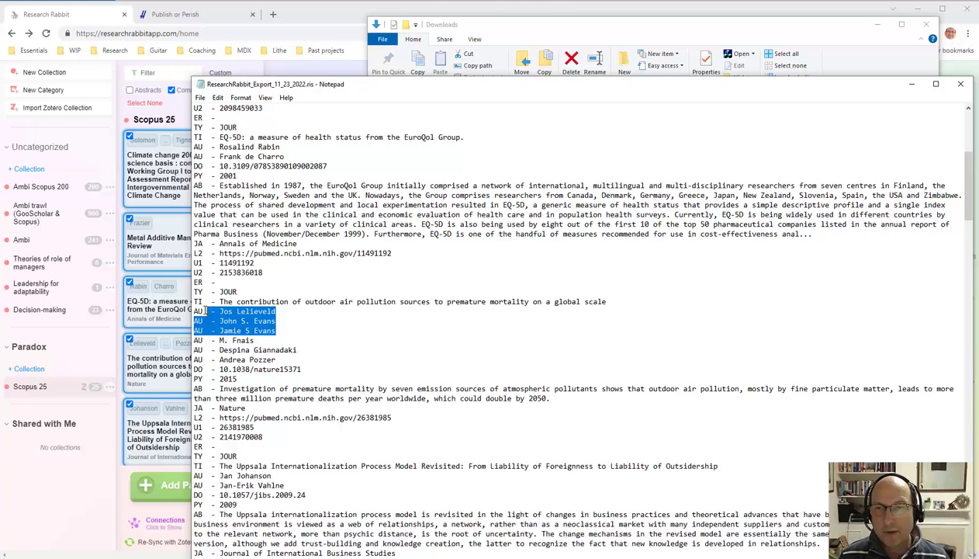
{"action": "left_click_drag", "start_coordinate": [282, 361], "coordinate": [198, 306]}
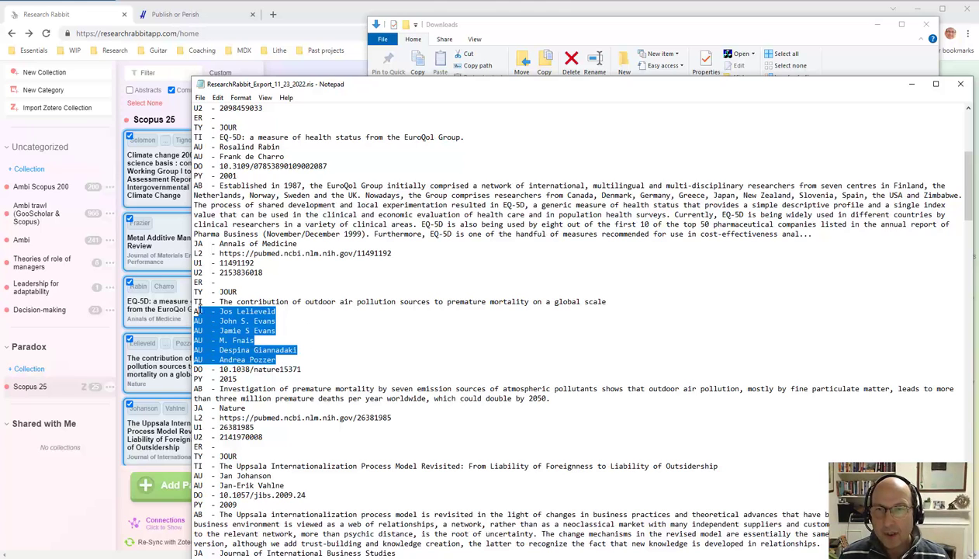
{"action": "left_click", "coordinate": [321, 326]}
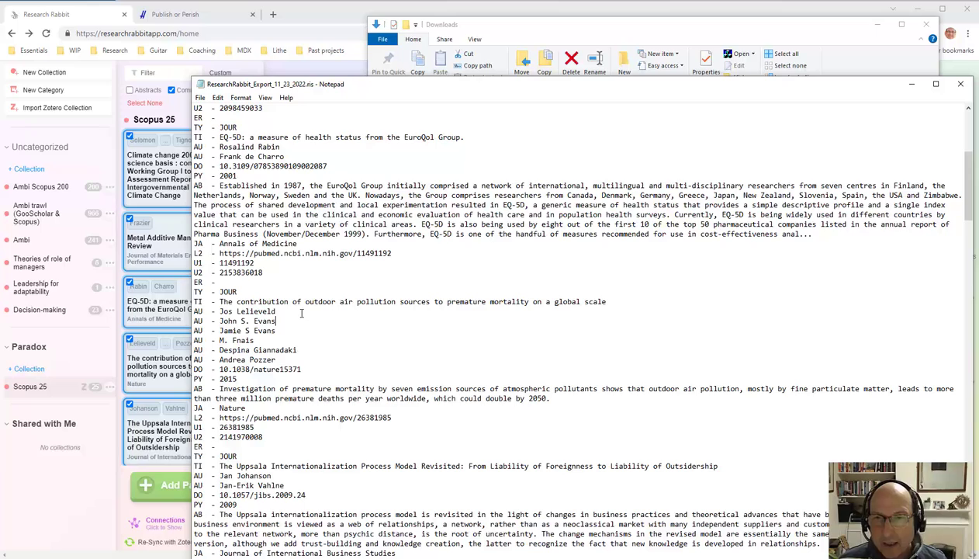
{"action": "scroll", "coordinate": [302, 313], "scroll_direction": "down", "scroll_amount": 9}
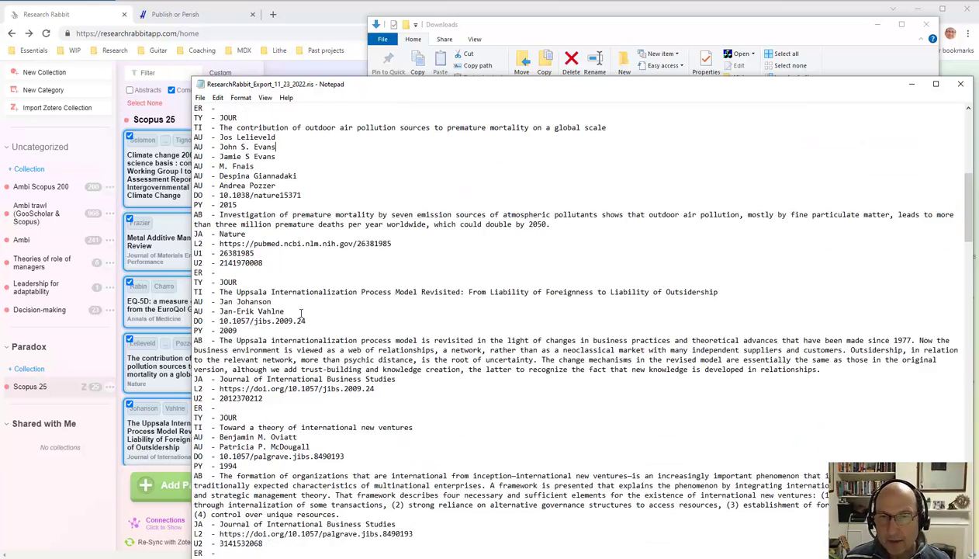
Scroll through the remaining RIS records, highlighting the repeated Capadona author lines.
{"action": "scroll", "coordinate": [309, 383], "scroll_direction": "down", "scroll_amount": 3}
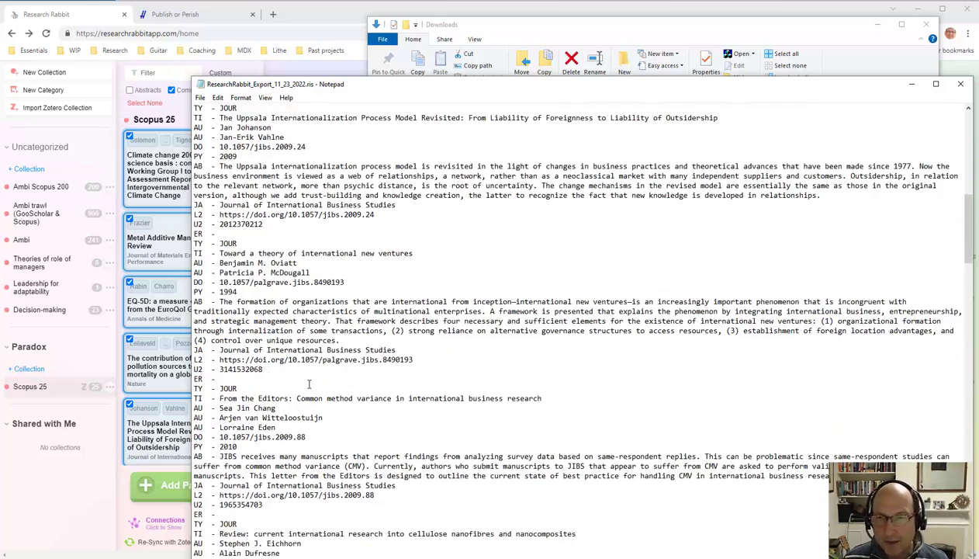
{"action": "scroll", "coordinate": [309, 383], "scroll_direction": "down", "scroll_amount": 7}
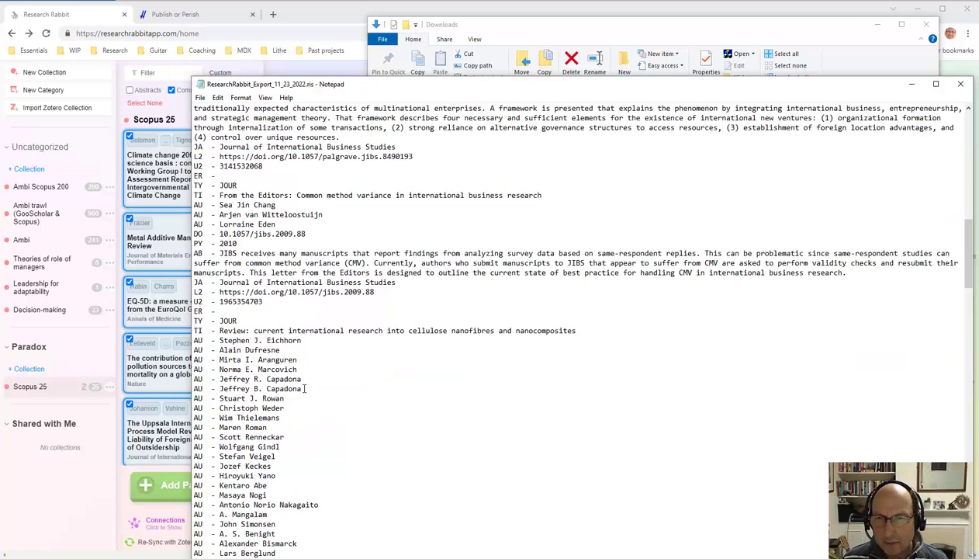
{"action": "left_click_drag", "start_coordinate": [302, 388], "coordinate": [196, 378]}
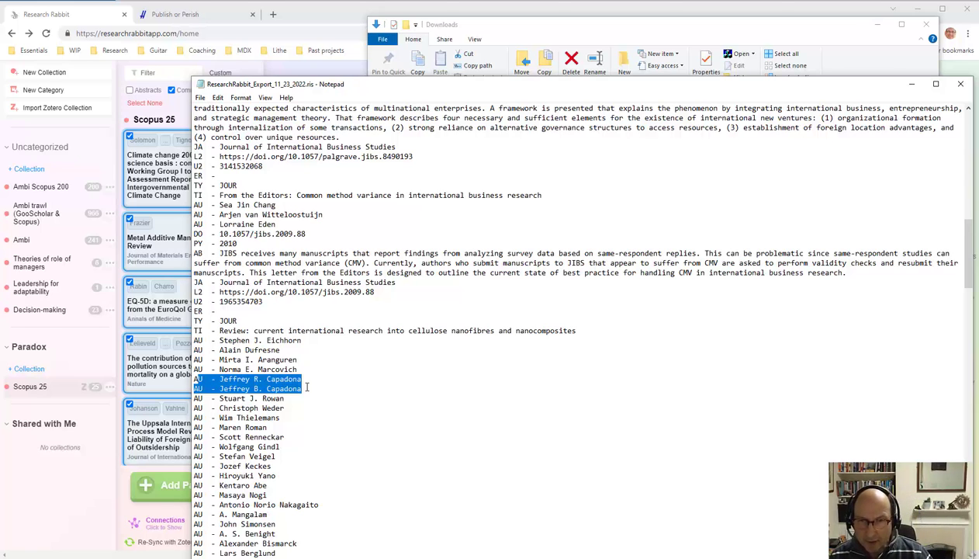
{"action": "scroll", "coordinate": [306, 387], "scroll_direction": "down", "scroll_amount": 3}
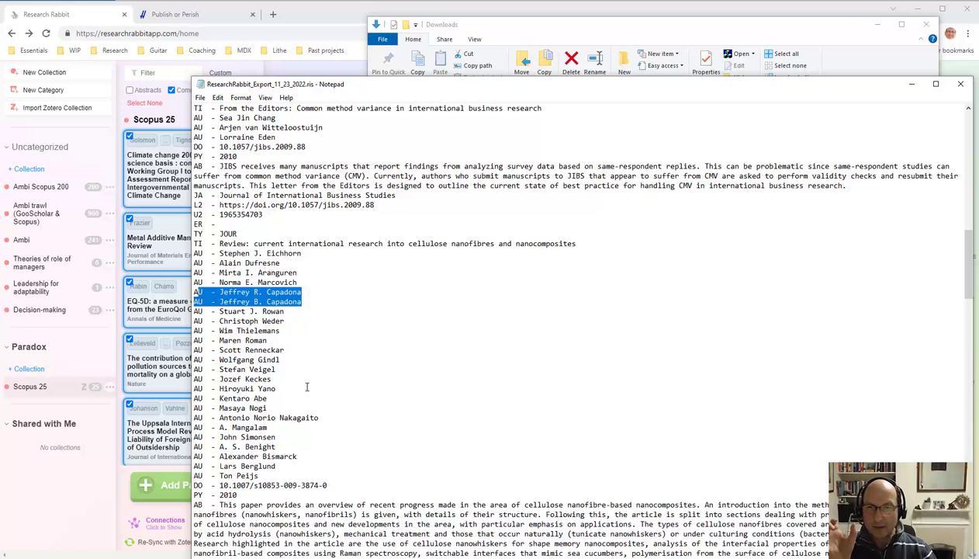
{"action": "scroll", "coordinate": [306, 387], "scroll_direction": "down", "scroll_amount": 8}
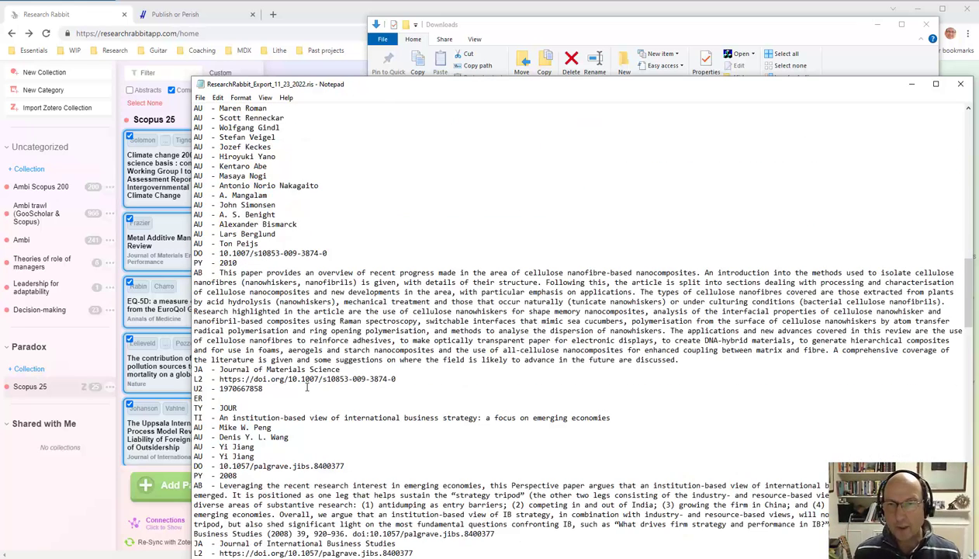
{"action": "left_click", "coordinate": [264, 456]}
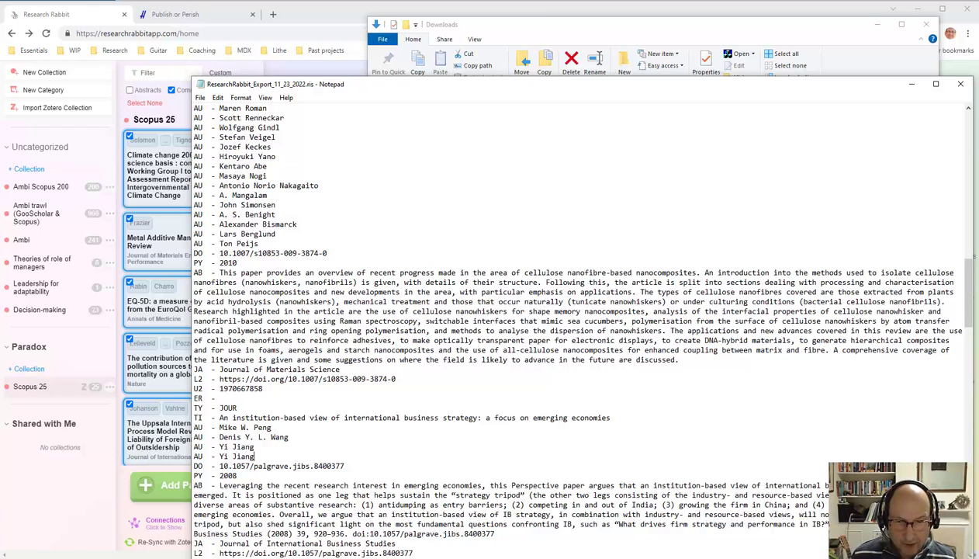
Bring Zotero forward, open the Scopus 25 Paradox collection, and stretch the window to full screen width.
{"action": "key", "text": "alt+Tab"}
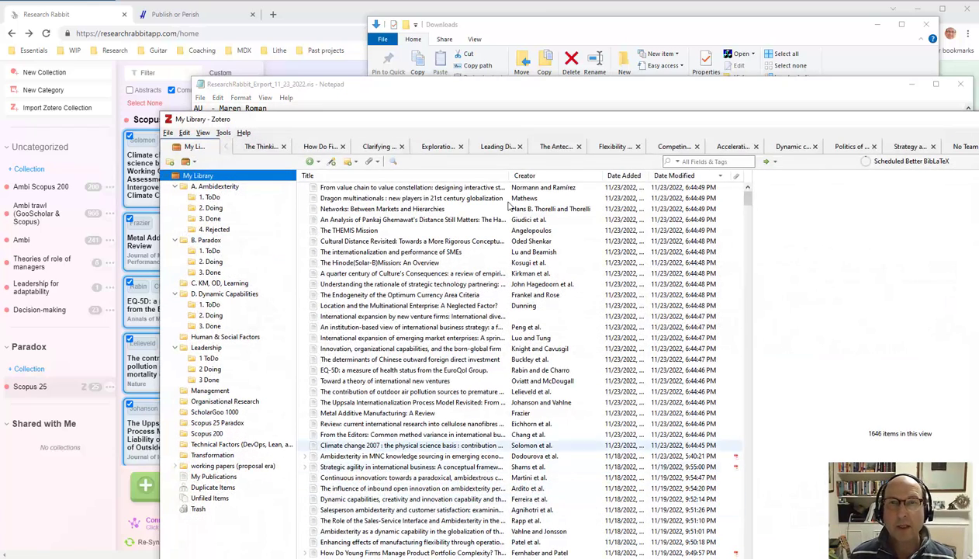
{"action": "left_click_drag", "start_coordinate": [498, 116], "coordinate": [447, 76]}
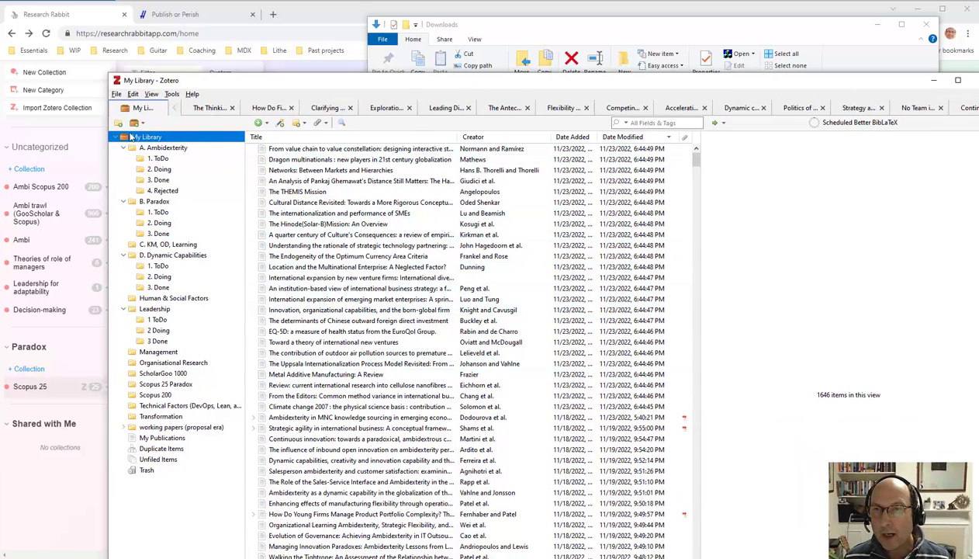
{"action": "left_click", "coordinate": [160, 384]}
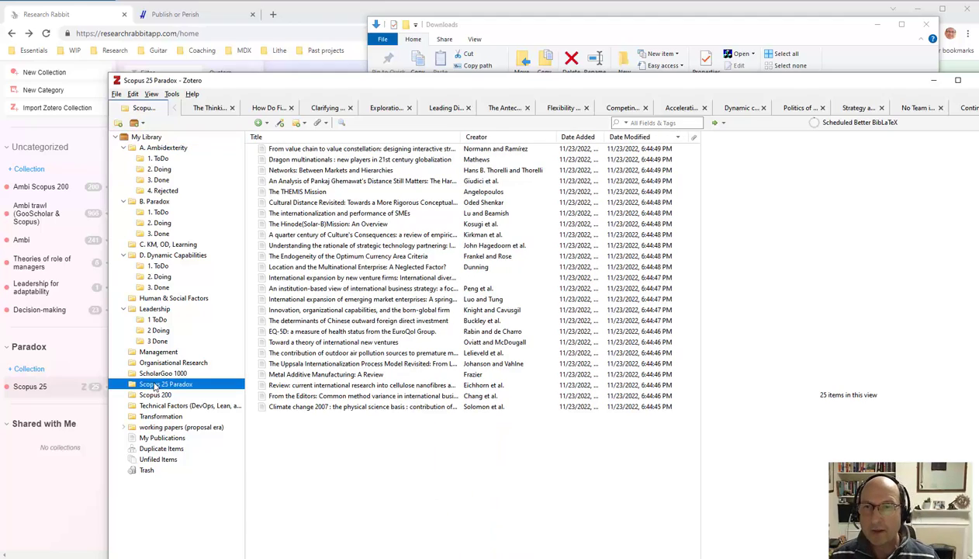
{"action": "left_click_drag", "start_coordinate": [361, 87], "coordinate": [256, 22]}
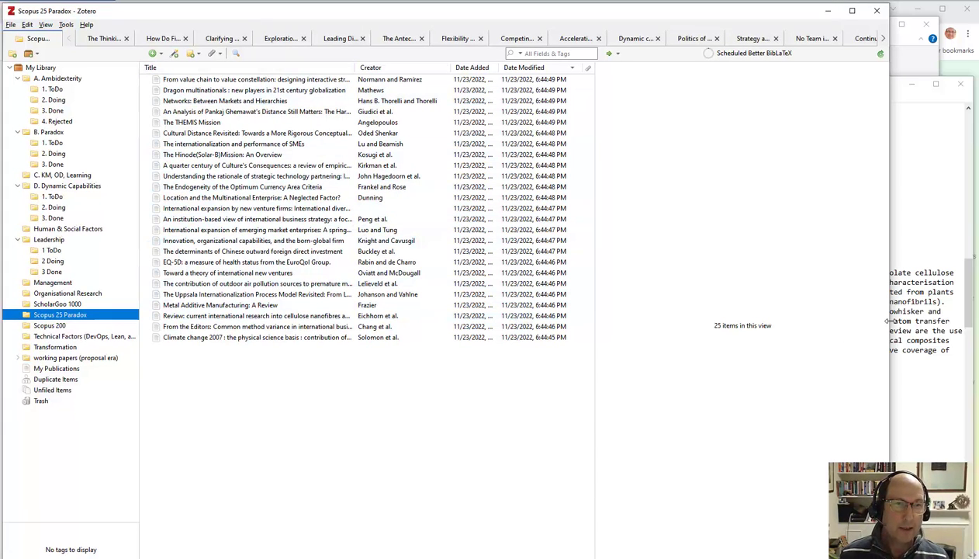
{"action": "left_click_drag", "start_coordinate": [887, 321], "coordinate": [976, 321]}
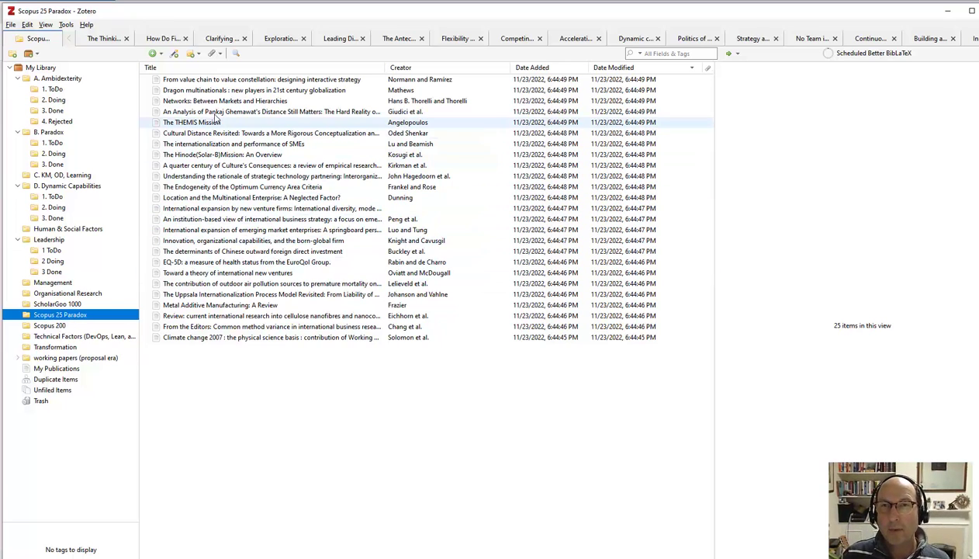
Check the abstract of 'From value chain to value constellation', then view the Climate change 2007 report.
{"action": "left_click", "coordinate": [268, 81]}
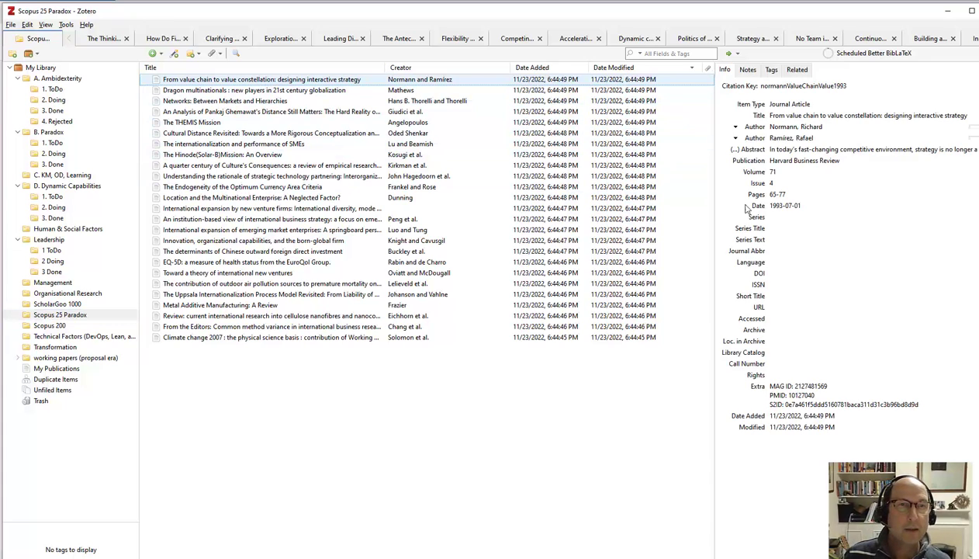
{"action": "left_click", "coordinate": [778, 150]}
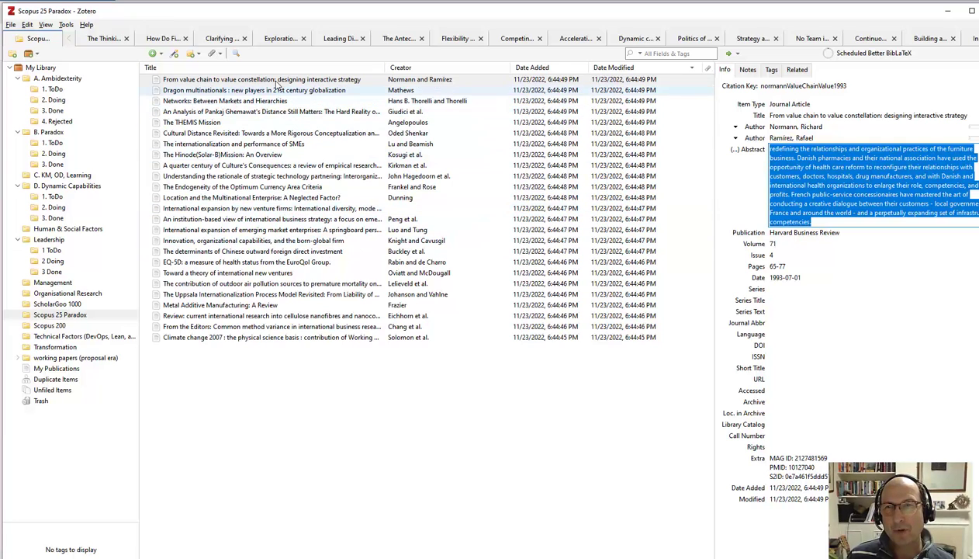
{"action": "left_click", "coordinate": [218, 337]}
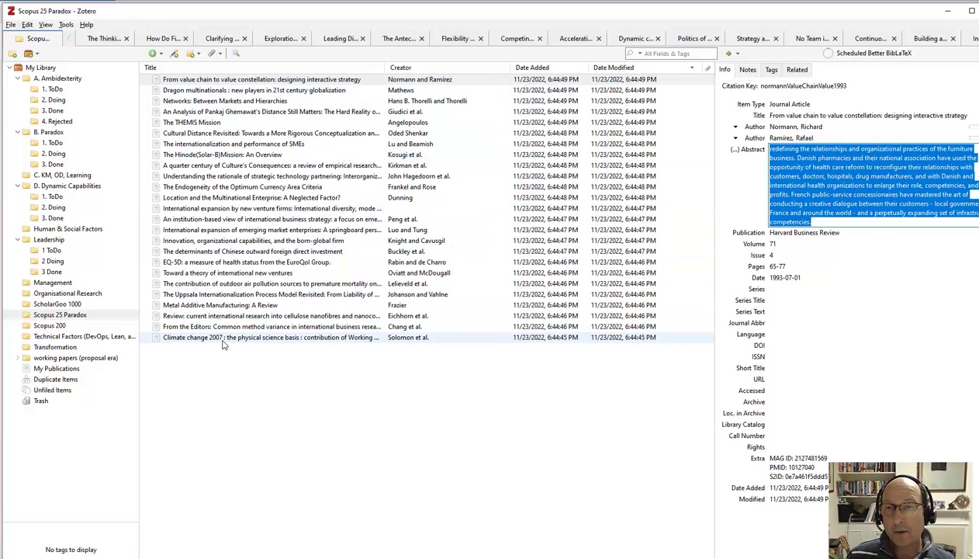